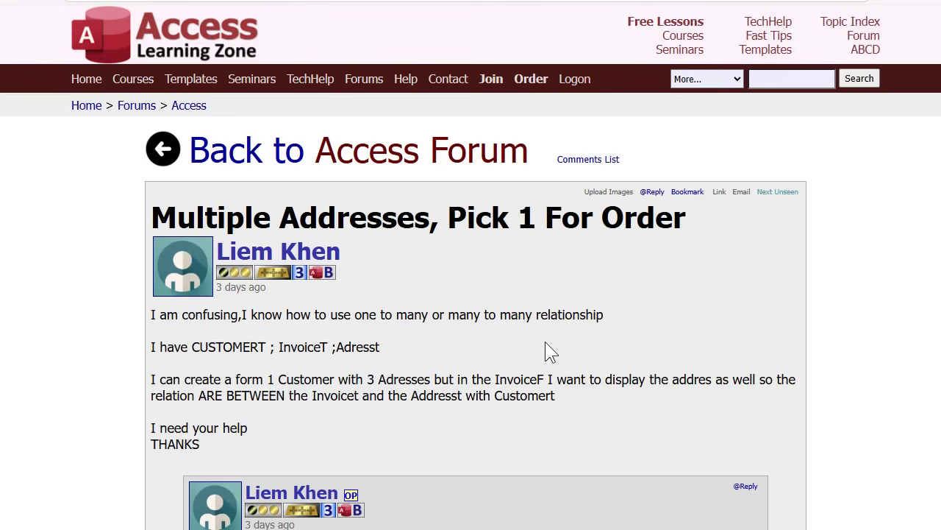
Read through the forum thread about picking one of a customer's multiple addresses for an order.
{"action": "scroll", "coordinate": [574, 381], "scroll_direction": "down", "scroll_amount": 7}
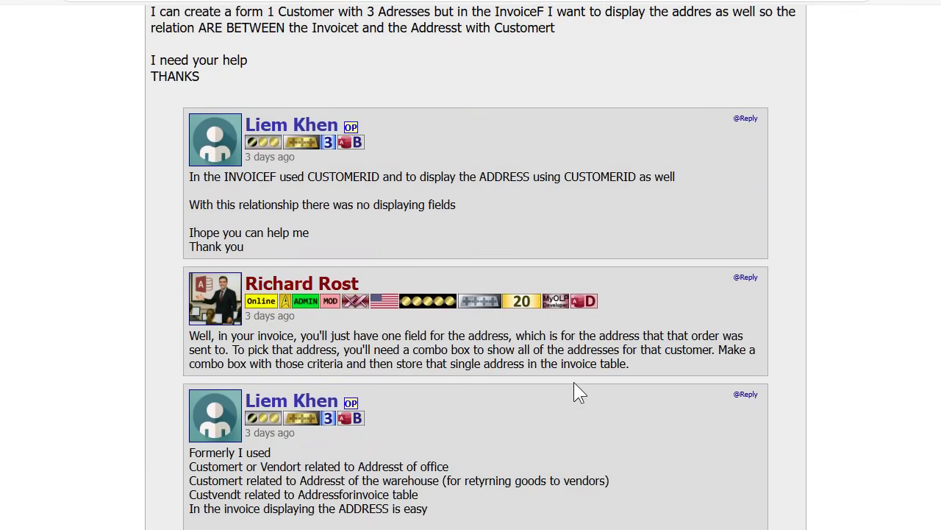
{"action": "scroll", "coordinate": [573, 392], "scroll_direction": "down", "scroll_amount": 7}
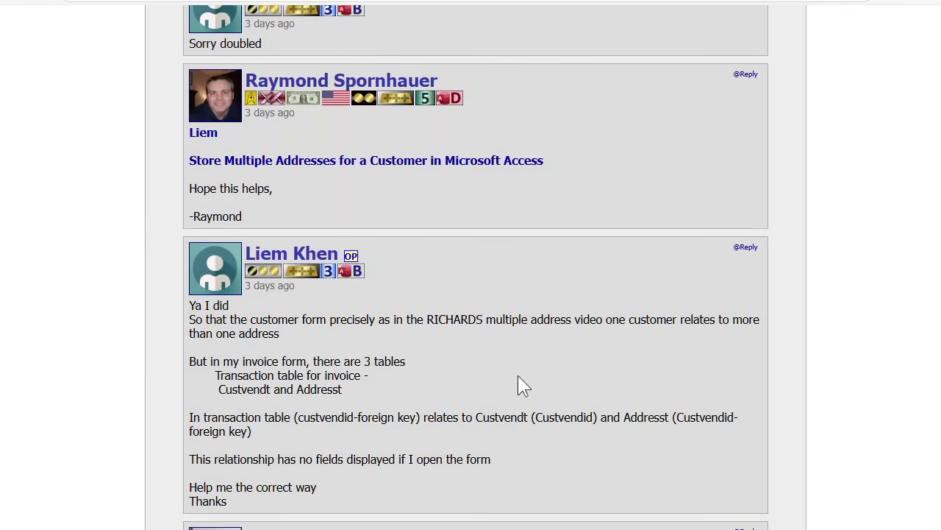
{"action": "scroll", "coordinate": [577, 366], "scroll_direction": "down", "scroll_amount": 20}
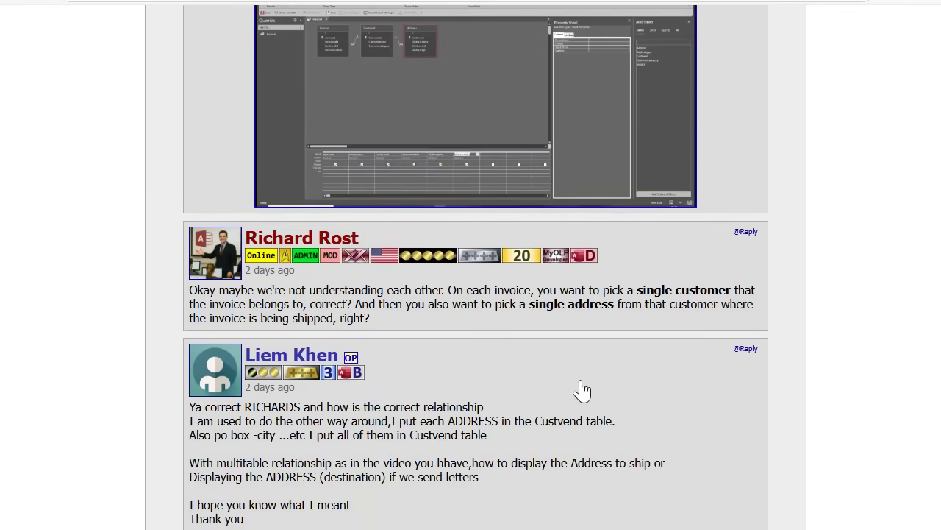
{"action": "scroll", "coordinate": [588, 394], "scroll_direction": "down", "scroll_amount": 20}
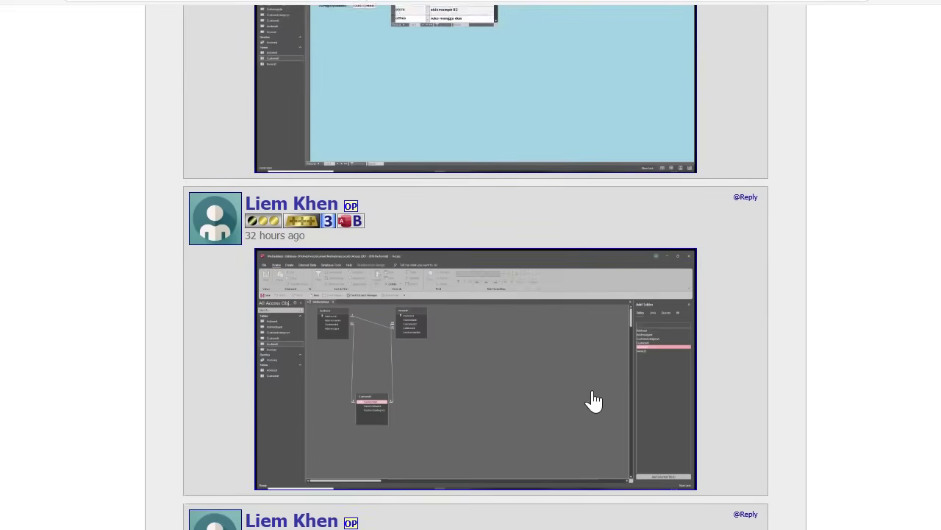
{"action": "scroll", "coordinate": [594, 400], "scroll_direction": "down", "scroll_amount": 6}
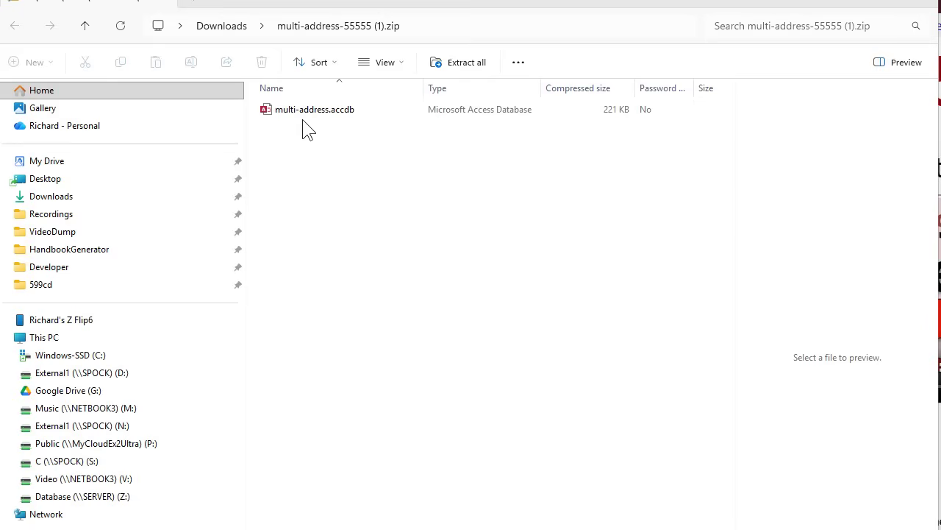
Locate multi-address.accdb in the downloaded zip and open the desktop copy of the database in Access.
{"action": "left_click", "coordinate": [306, 119]}
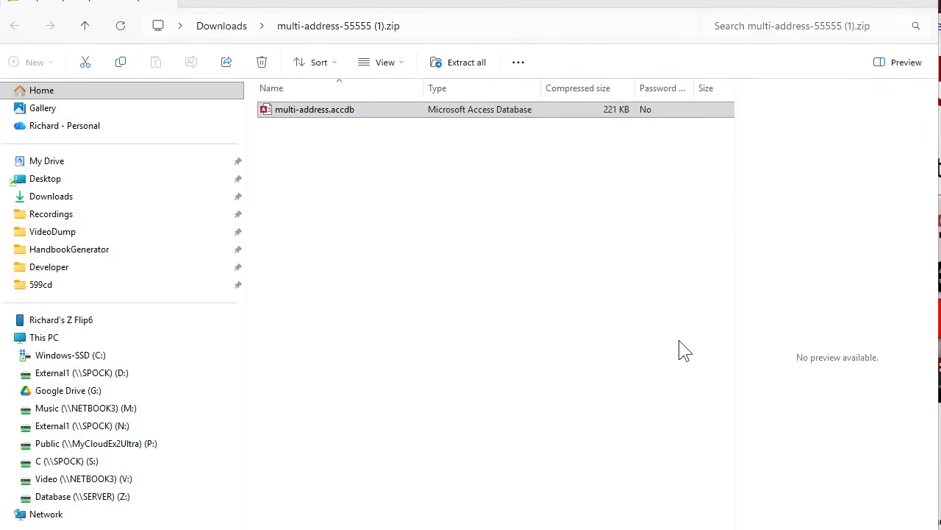
{"action": "key", "text": "super+d"}
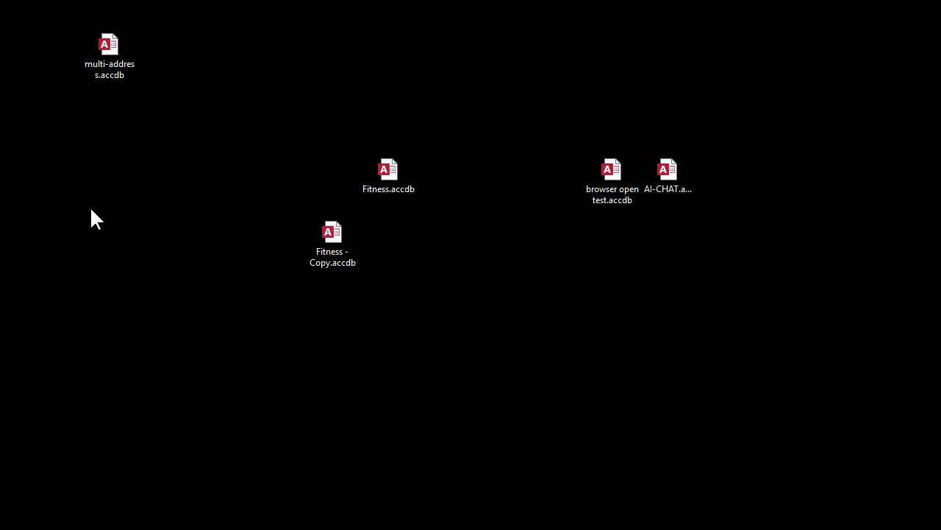
{"action": "double_click", "coordinate": [114, 50]}
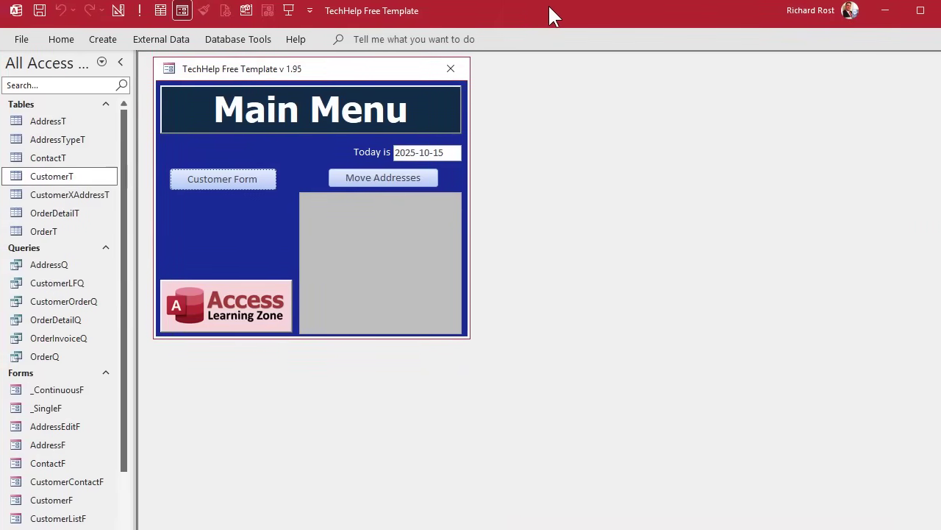
Open the customer form from the Main Menu and browse the first three customers' billing and shipping addresses.
{"action": "left_click", "coordinate": [227, 183]}
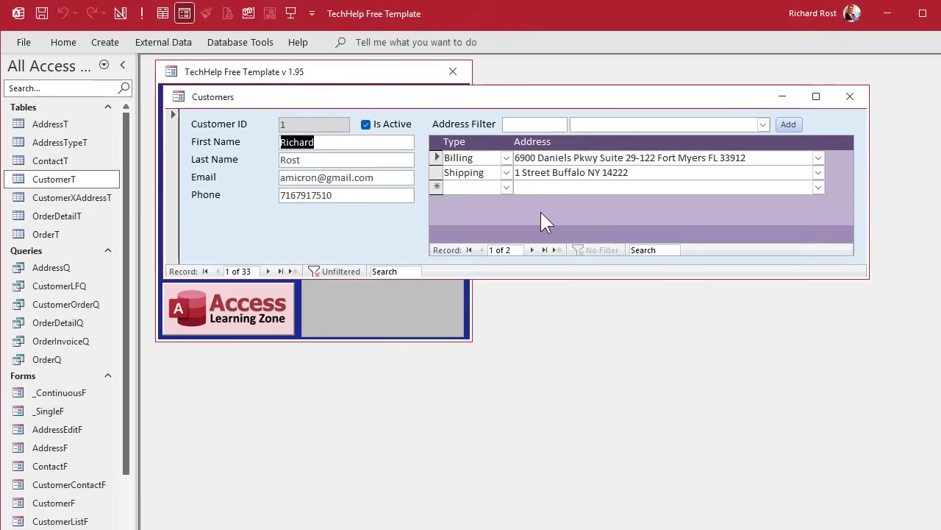
{"action": "left_click", "coordinate": [268, 271]}
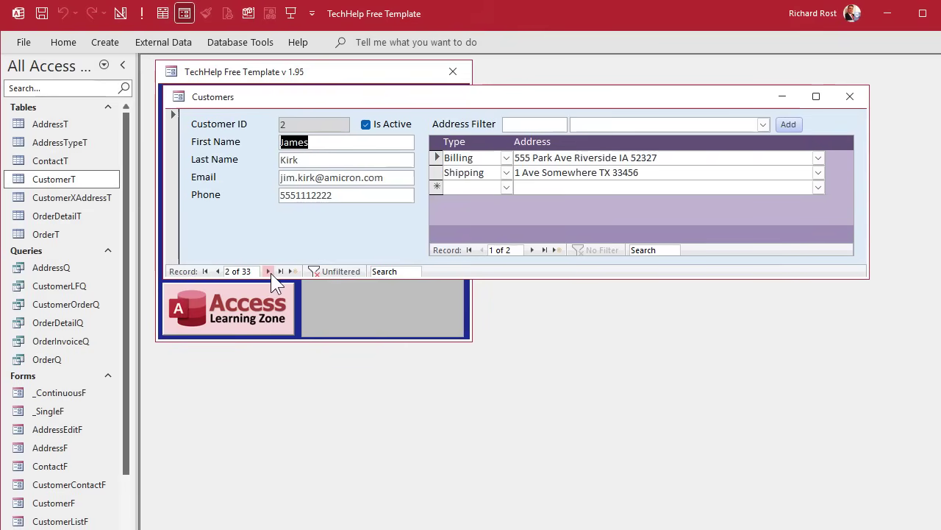
{"action": "left_click", "coordinate": [269, 273]}
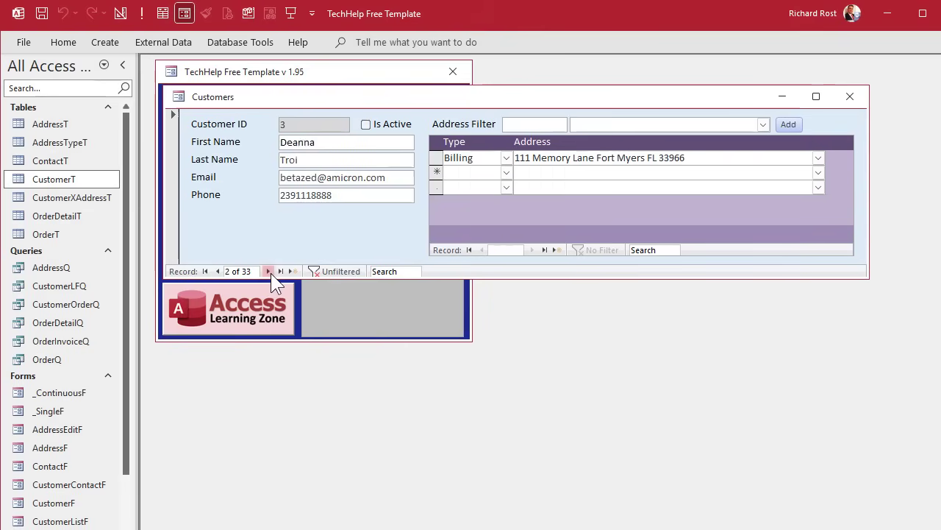
{"action": "left_click", "coordinate": [217, 271]}
{"action": "left_click", "coordinate": [218, 271]}
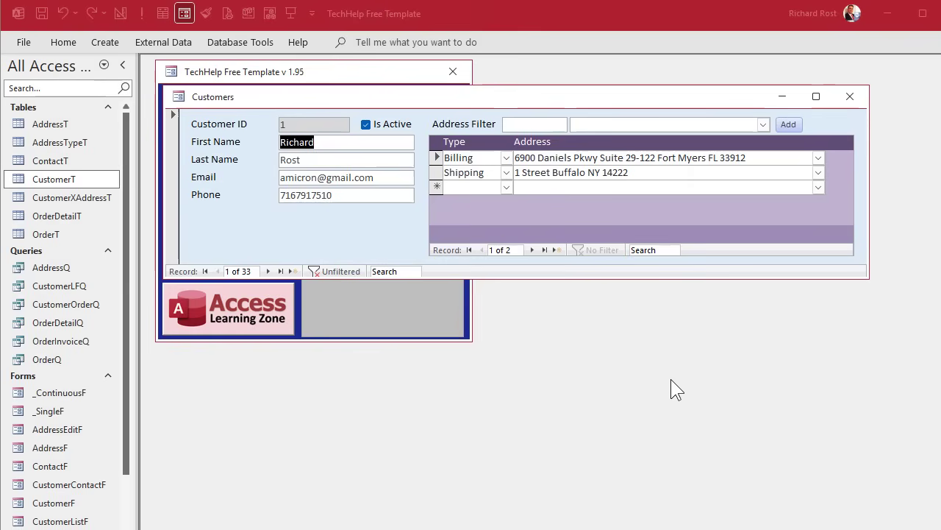
Open the OrderF form to review an order's layout, and close both the order and customer forms.
{"action": "scroll", "coordinate": [66, 436], "scroll_direction": "down", "scroll_amount": 1}
{"action": "scroll", "coordinate": [68, 441], "scroll_direction": "down", "scroll_amount": 2}
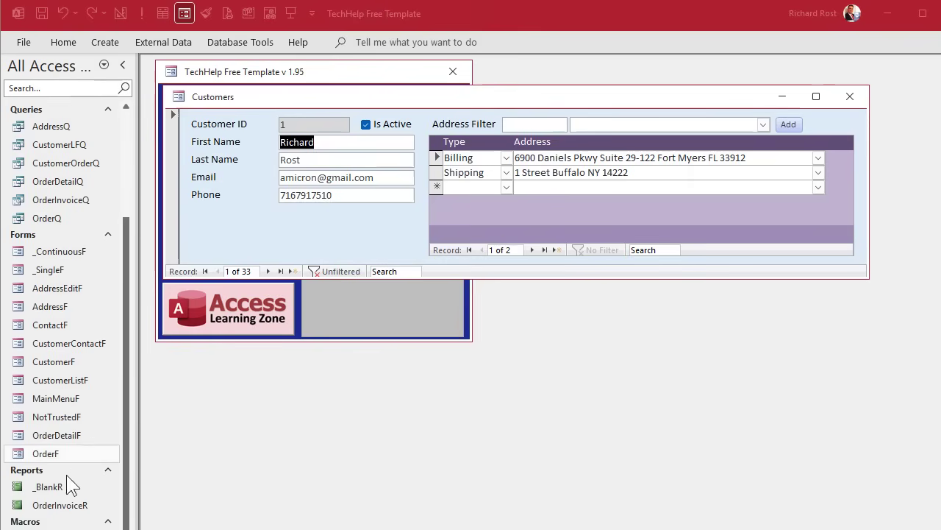
{"action": "double_click", "coordinate": [51, 453]}
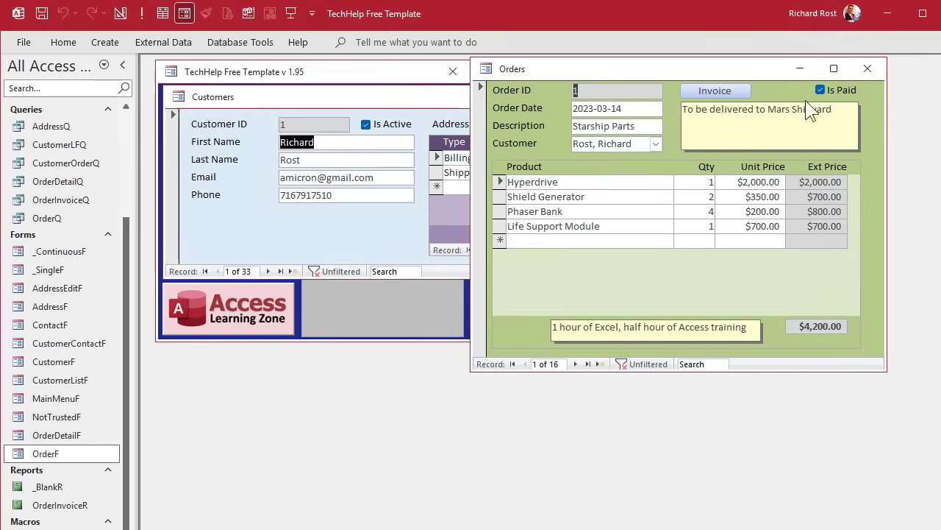
{"action": "left_click", "coordinate": [869, 68]}
{"action": "left_click", "coordinate": [849, 96]}
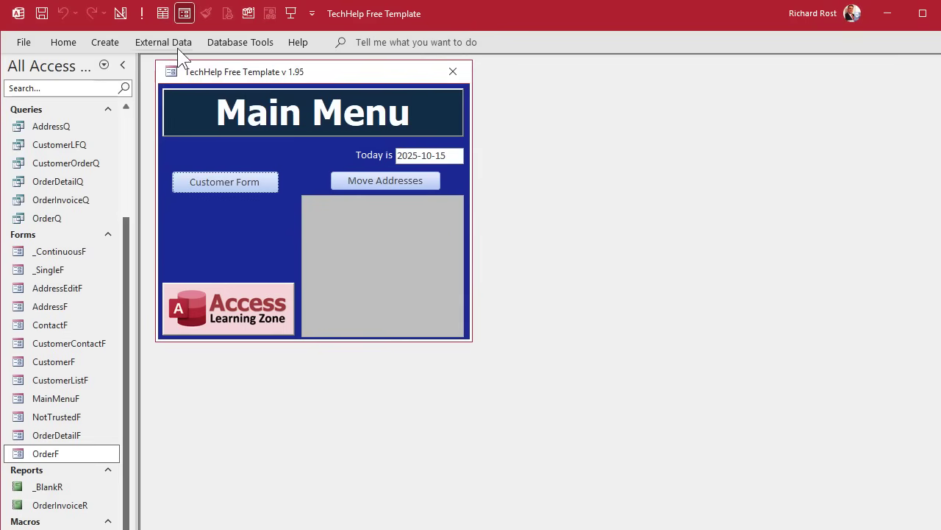
Create a new query in Design view, fit its window to the workspace, and add the AddressT table.
{"action": "left_click", "coordinate": [110, 42]}
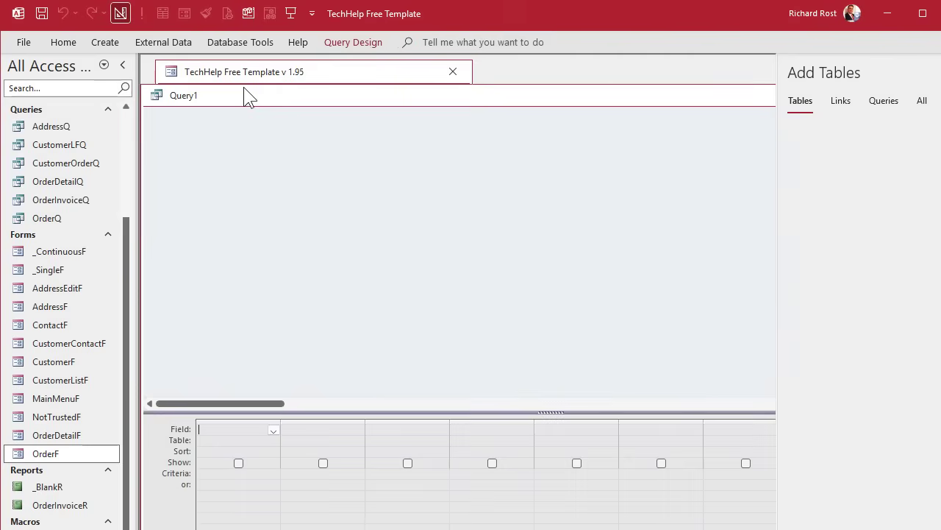
{"action": "left_click_drag", "start_coordinate": [269, 104], "coordinate": [304, 101]}
{"action": "mouse_move", "coordinate": [340, 478]}
{"action": "left_mouse_down"}
{"action": "mouse_move", "coordinate": [340, 419]}
{"action": "mouse_move", "coordinate": [342, 487]}
{"action": "left_mouse_up"}
{"action": "left_click_drag", "start_coordinate": [334, 409], "coordinate": [335, 302]}
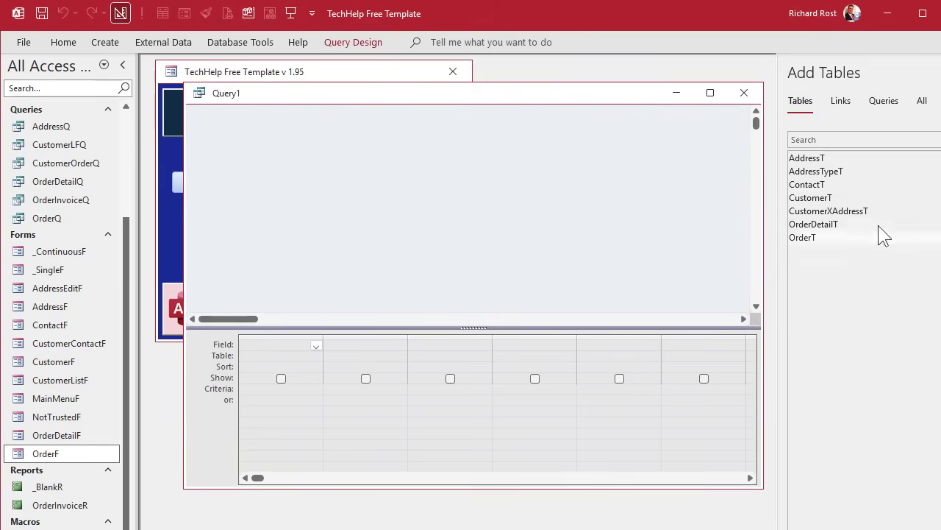
{"action": "double_click", "coordinate": [839, 156]}
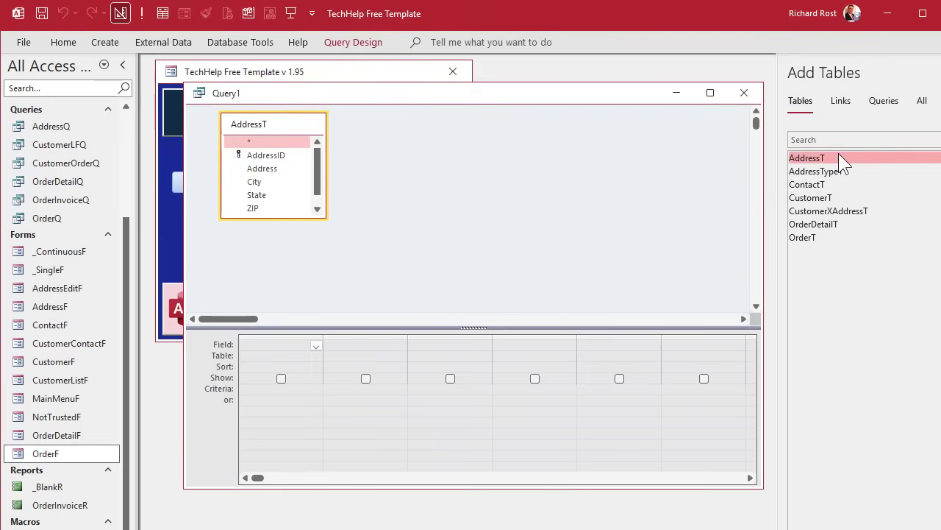
Open the AddressT table to review its address fields, and close it.
{"action": "scroll", "coordinate": [59, 228], "scroll_direction": "up", "scroll_amount": 3}
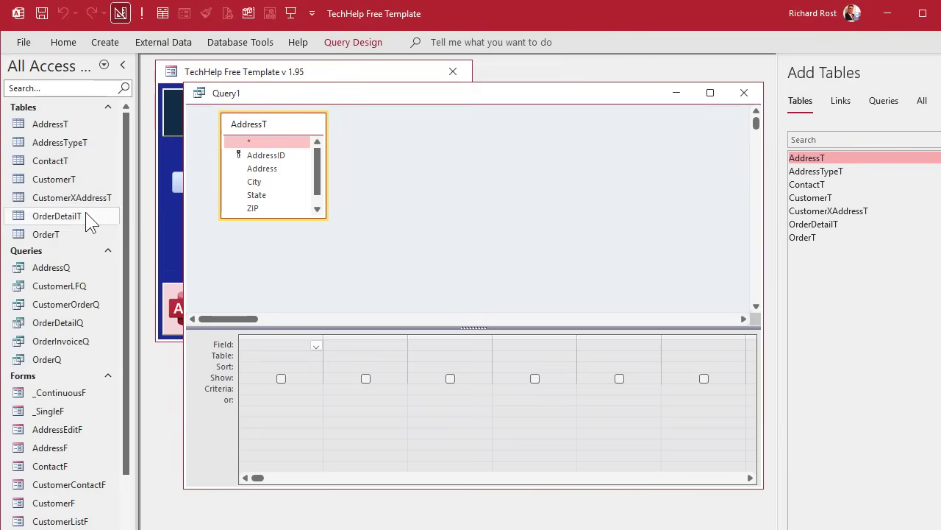
{"action": "double_click", "coordinate": [51, 125]}
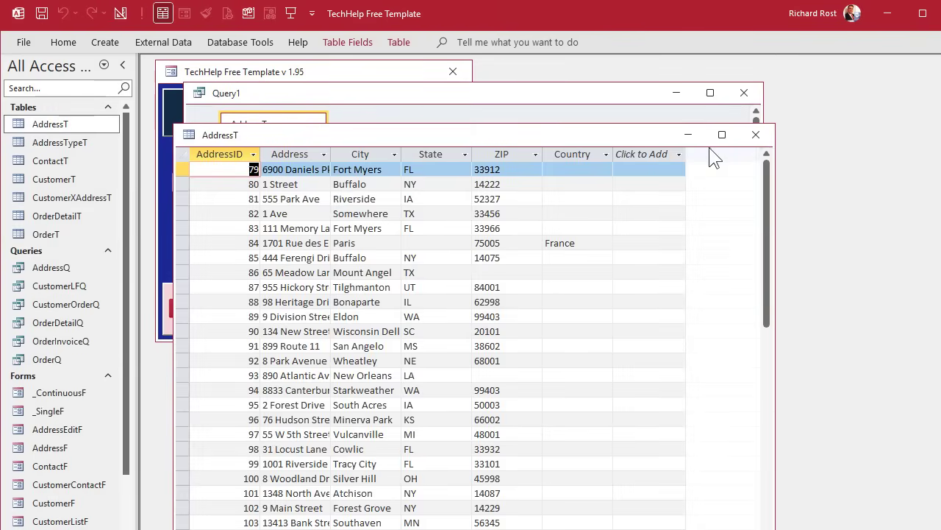
{"action": "left_click", "coordinate": [755, 135]}
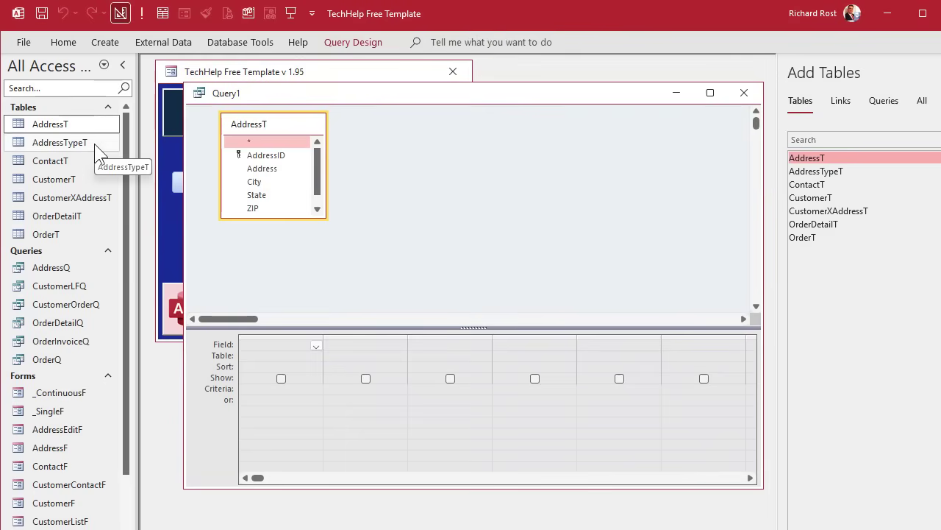
Open the CustomerXAddressT junction table, examine its CustomerID and AddressTypeID columns, and close it.
{"action": "double_click", "coordinate": [62, 198]}
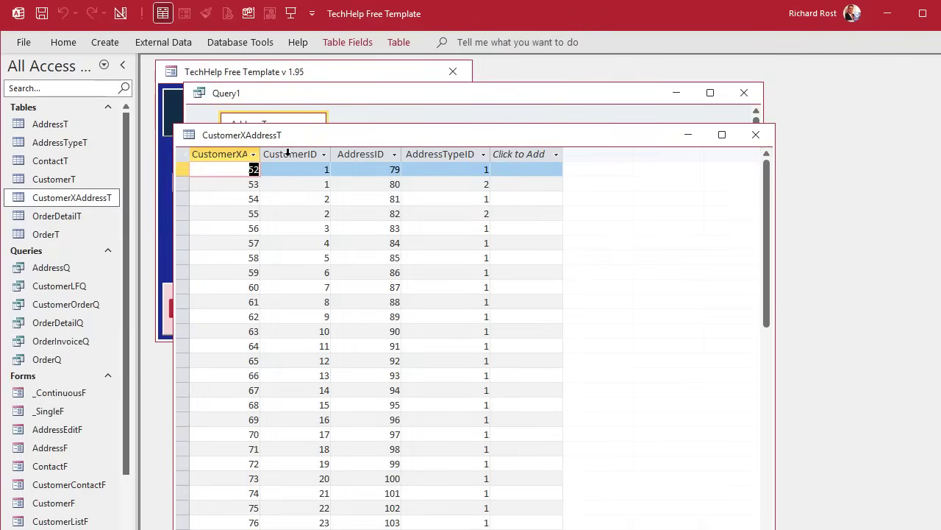
{"action": "left_click", "coordinate": [350, 153]}
{"action": "left_click", "coordinate": [287, 150]}
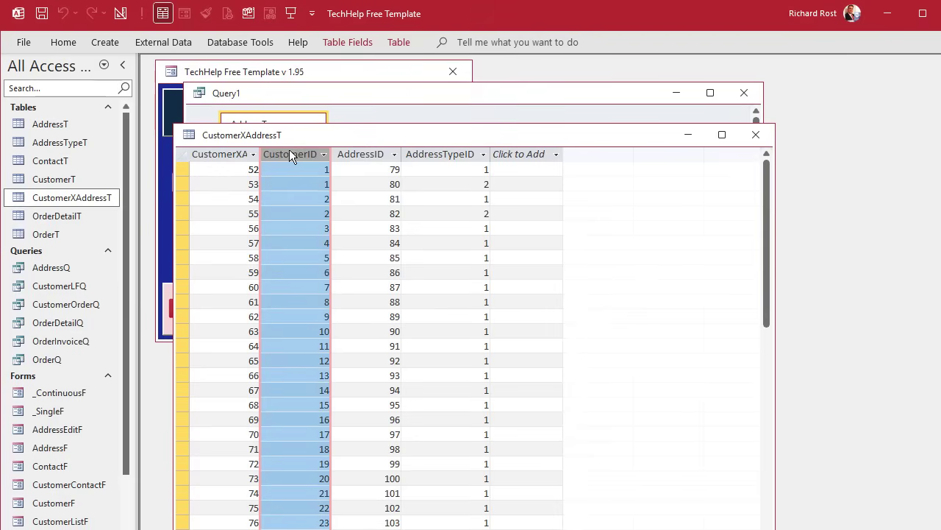
{"action": "left_click", "coordinate": [465, 154]}
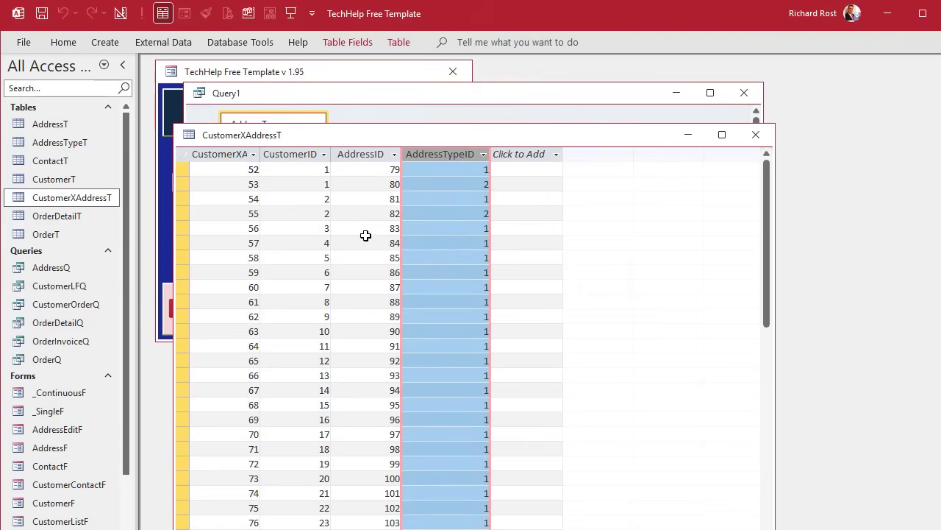
{"action": "left_click", "coordinate": [755, 135]}
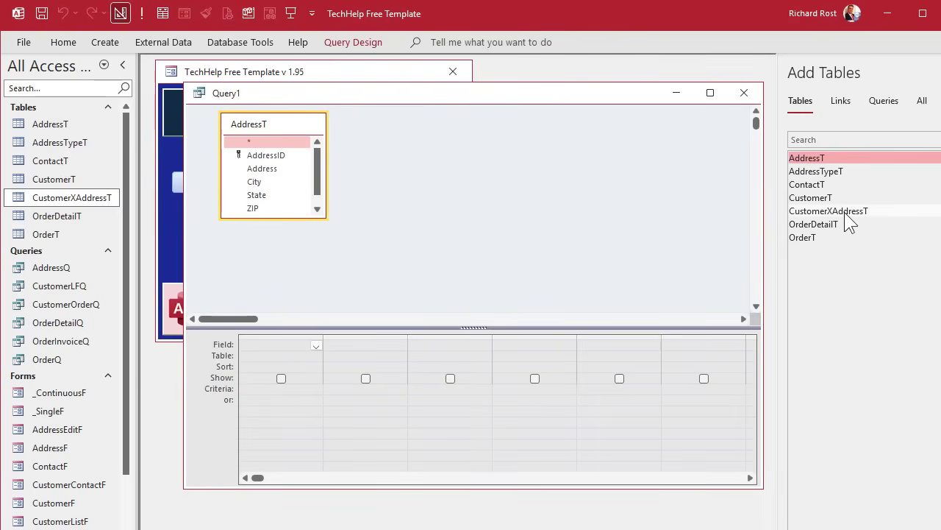
Add CustomerXAddressT and AddressTypeT to the query, and output all AddressT fields plus CustomerID and the address type's Description.
{"action": "left_click_drag", "start_coordinate": [852, 214], "coordinate": [411, 151]}
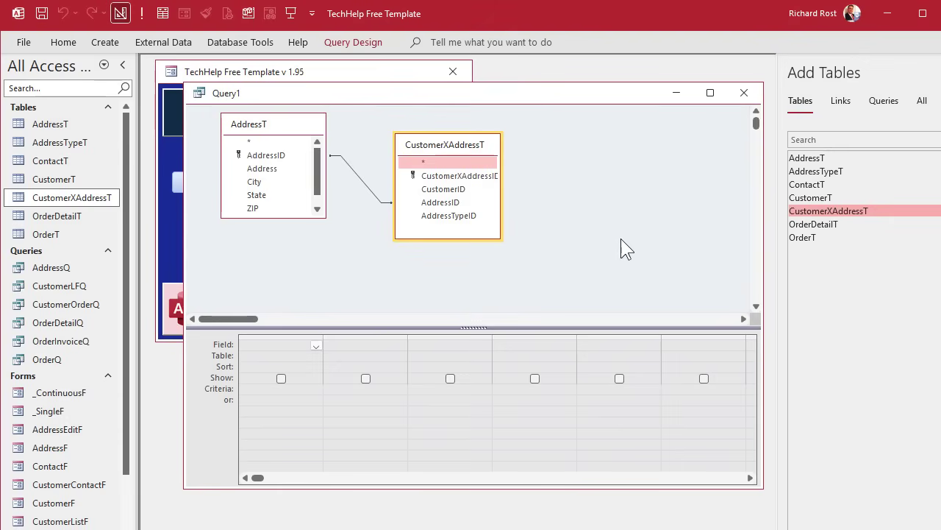
{"action": "left_click_drag", "start_coordinate": [861, 171], "coordinate": [610, 137]}
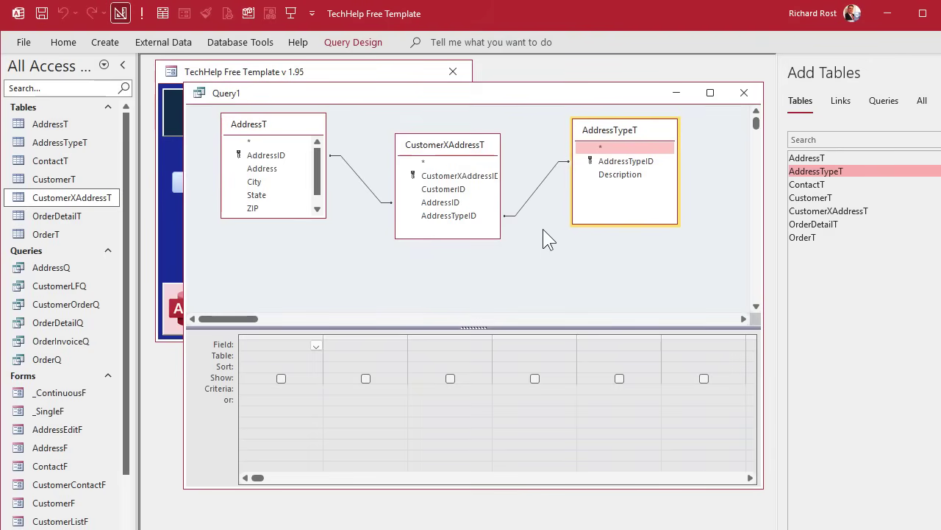
{"action": "double_click", "coordinate": [259, 141]}
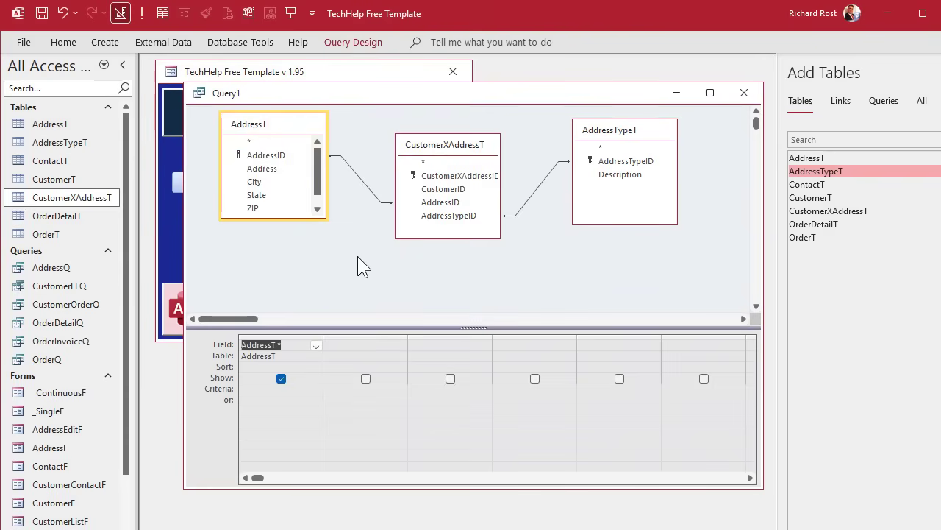
{"action": "double_click", "coordinate": [447, 190]}
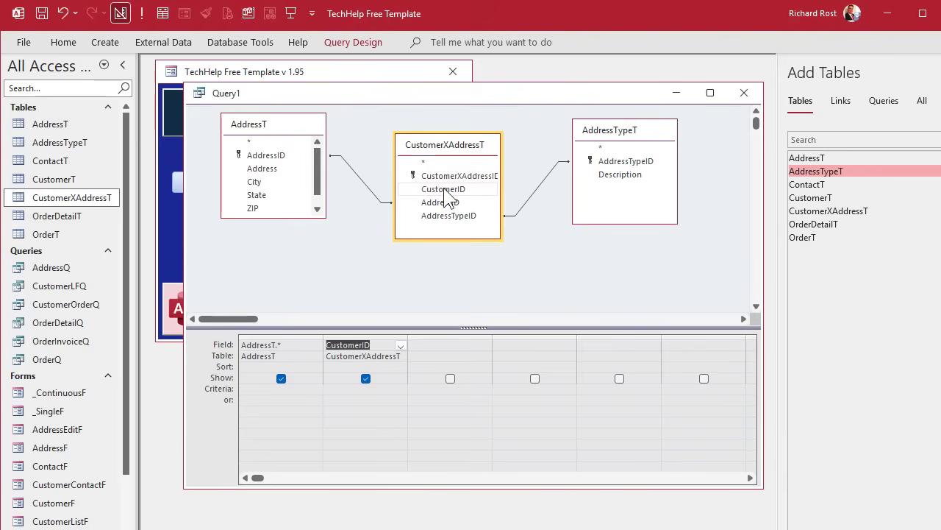
{"action": "double_click", "coordinate": [637, 182]}
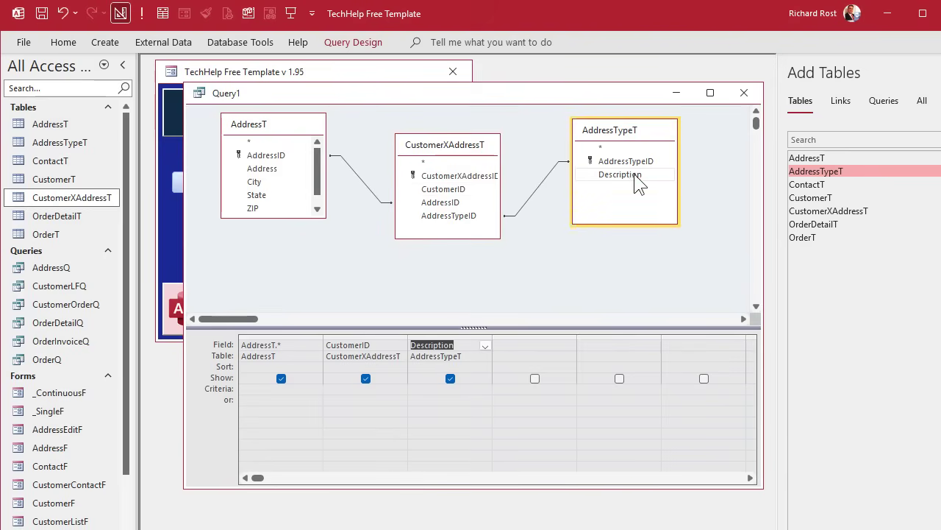
Run the query to check the CustomerID and Description columns, and return to Design view.
{"action": "left_click", "coordinate": [141, 16]}
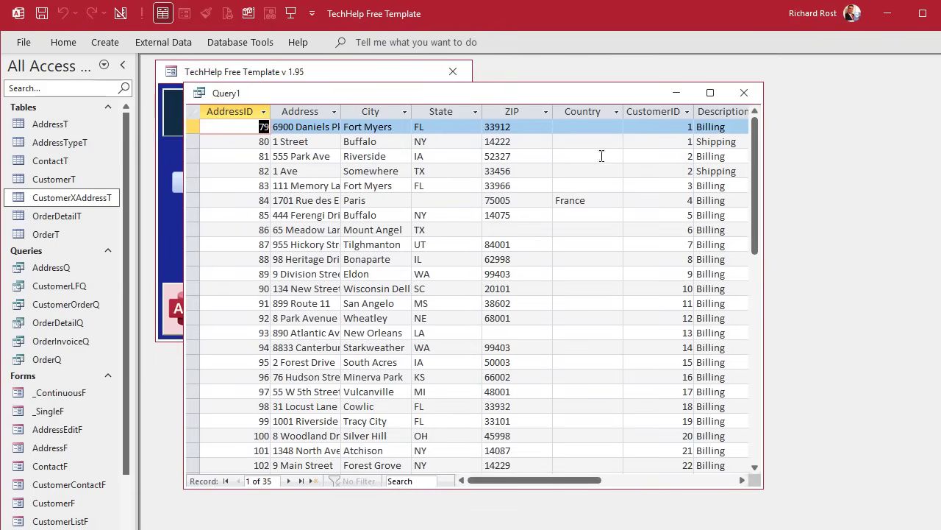
{"action": "left_click_drag", "start_coordinate": [581, 478], "coordinate": [629, 479]}
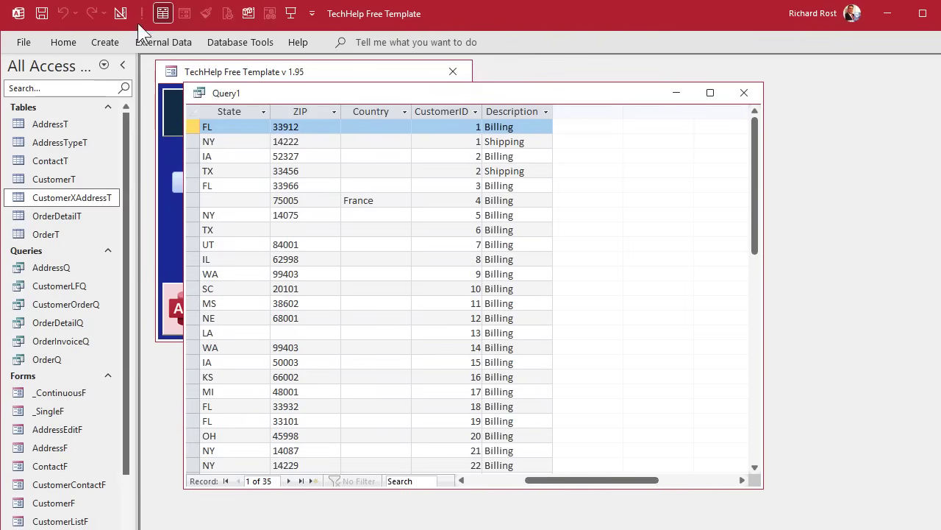
{"action": "left_click", "coordinate": [121, 13]}
Add a wide calculated column to the query: FullDescription: Address & ", " & City & " (" & Description & ")".
{"action": "left_click", "coordinate": [545, 343]}
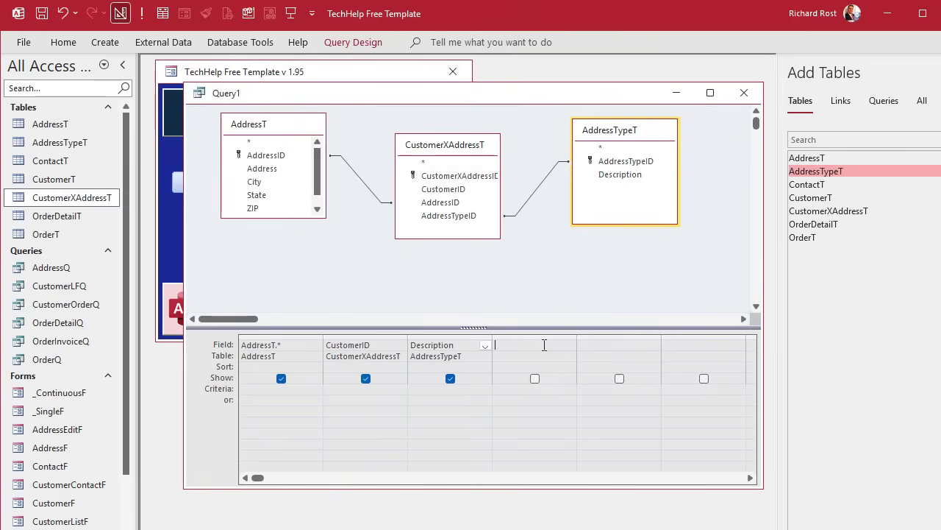
{"action": "left_click_drag", "start_coordinate": [576, 336], "coordinate": [703, 334]}
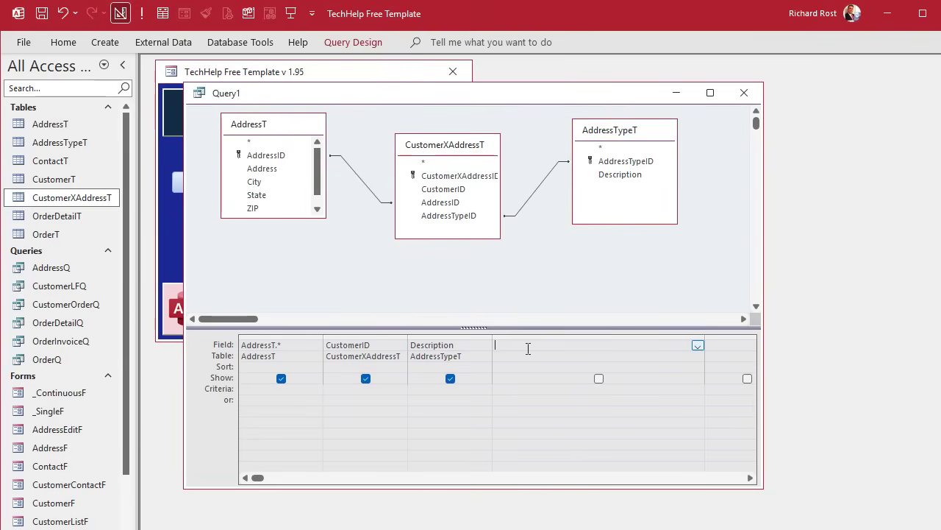
{"action": "key", "text": "shift+F2"}
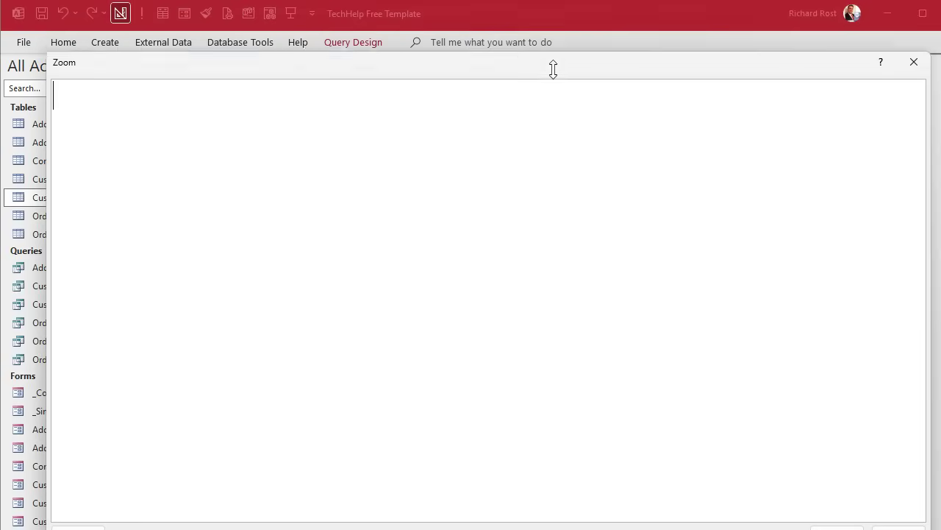
{"action": "left_click_drag", "start_coordinate": [553, 68], "coordinate": [531, 270]}
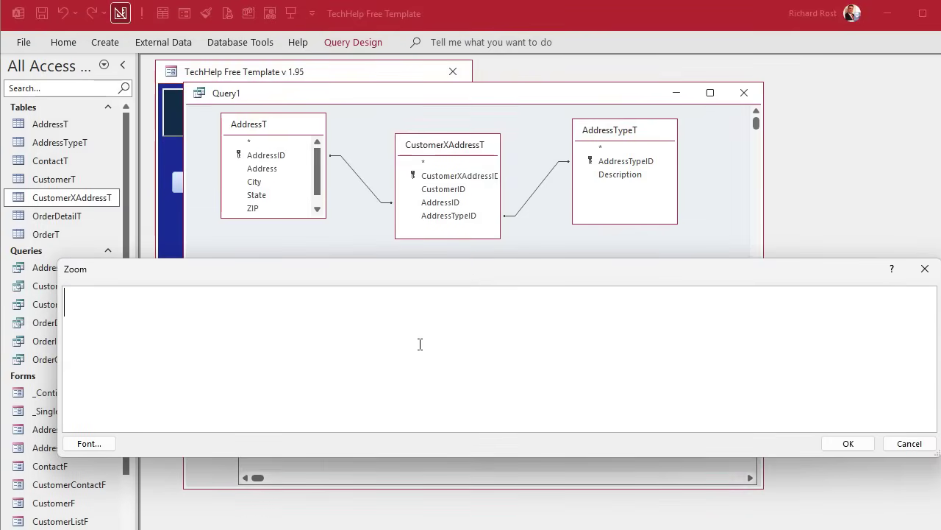
{"action": "type", "text": "FullDesc"}
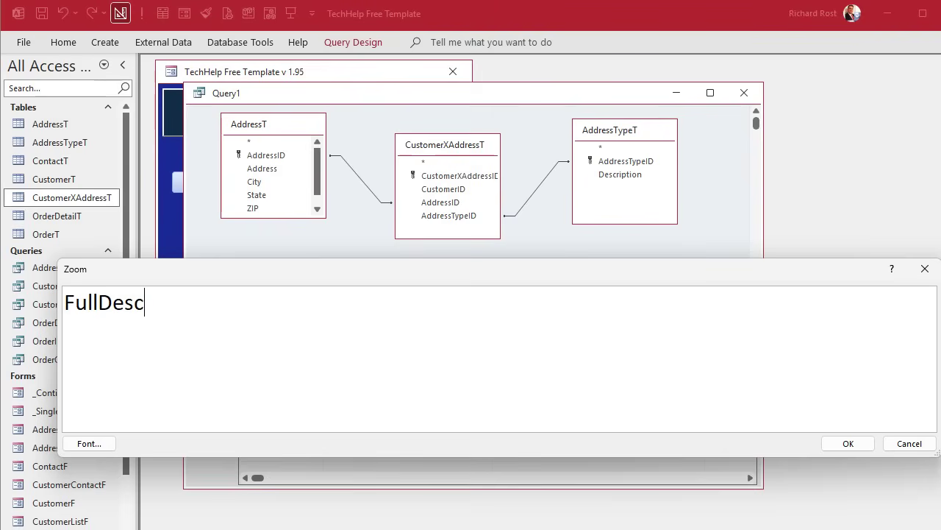
{"action": "type", "text": "ription: Address & "}
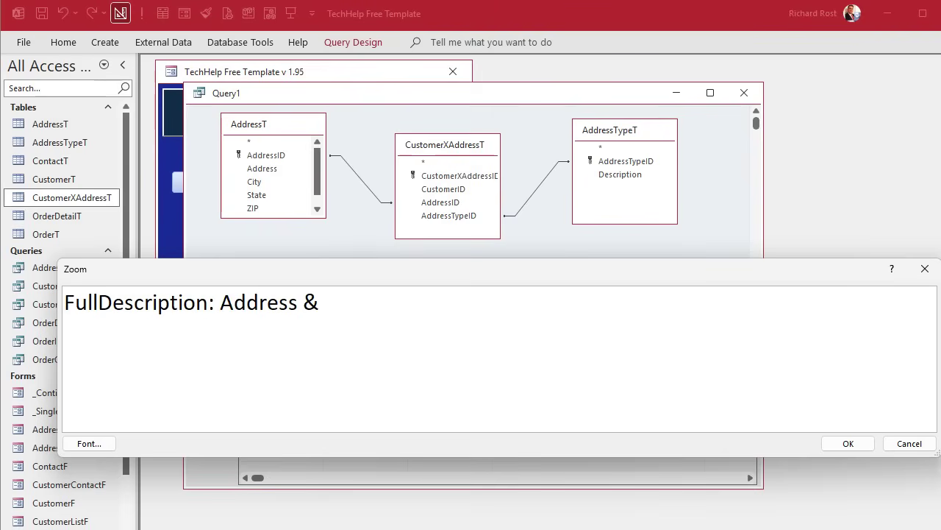
{"action": "type", "text": "\", \" & City"}
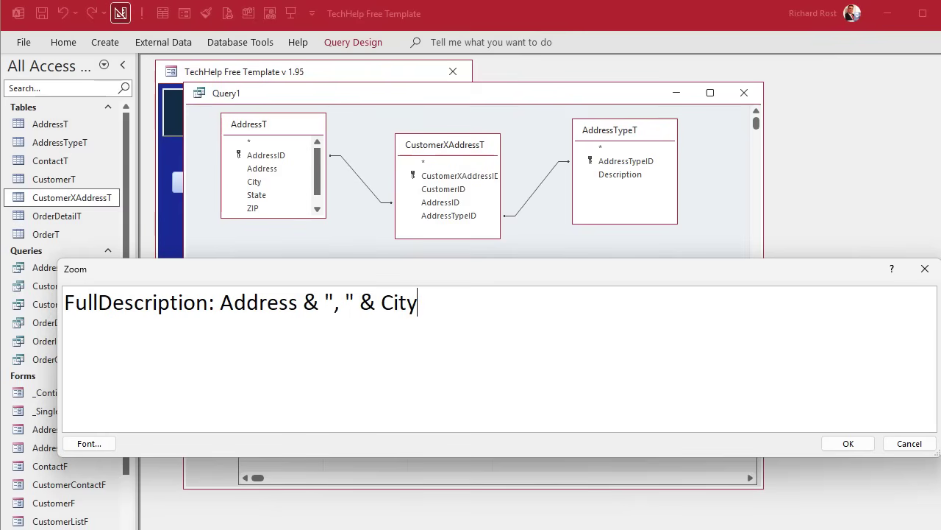
{"action": "type", "text": " & \" (\" & Descri"}
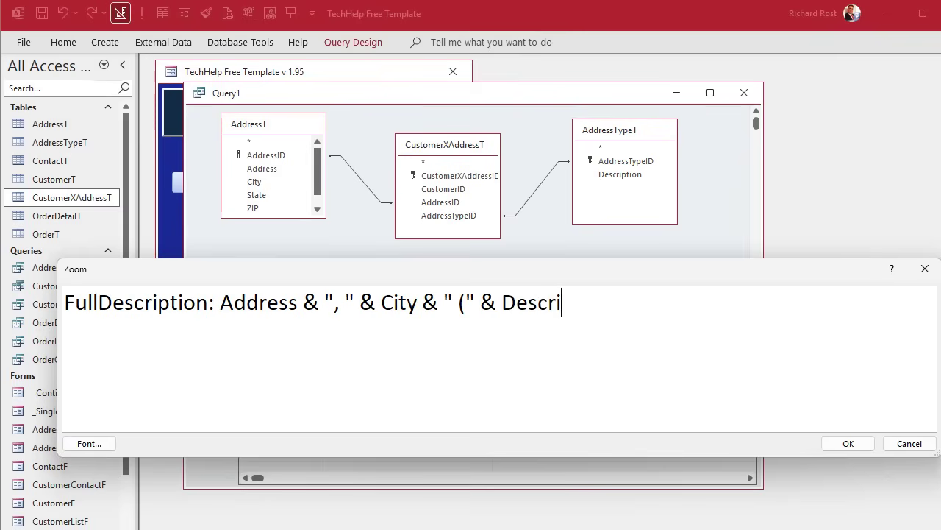
{"action": "type", "text": "ption & \""}
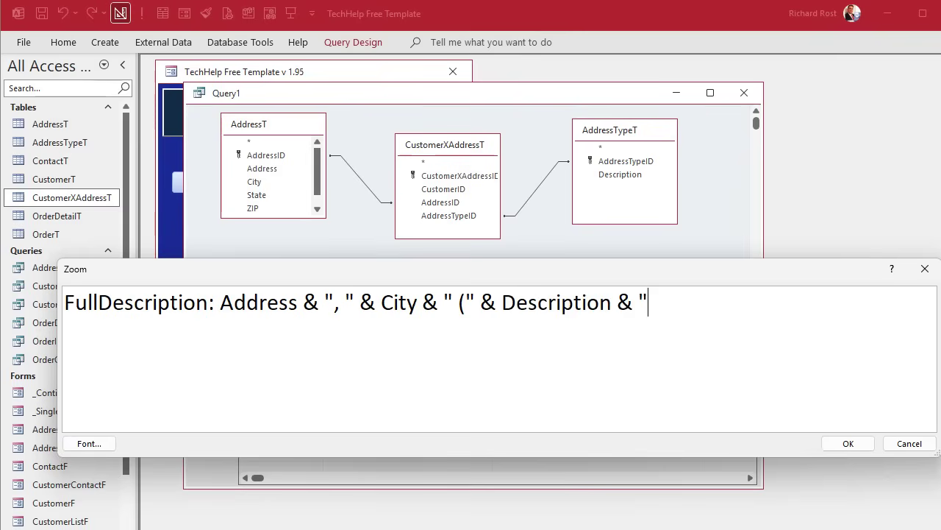
{"action": "type", "text": ")\""}
{"action": "left_click", "coordinate": [848, 443]}
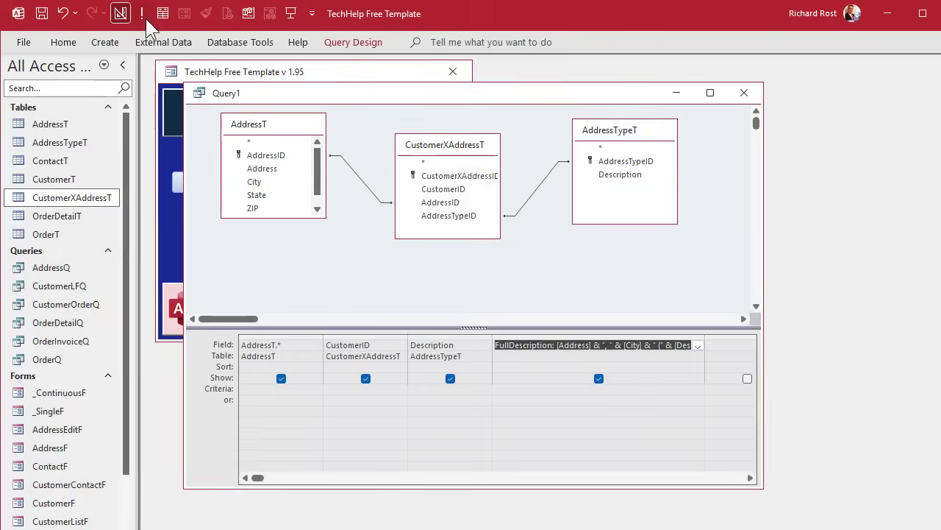
Run the query, widen the FullDescription column to check the combined text, and return to Design view.
{"action": "left_click", "coordinate": [142, 14]}
{"action": "left_click_drag", "start_coordinate": [511, 480], "coordinate": [617, 480]}
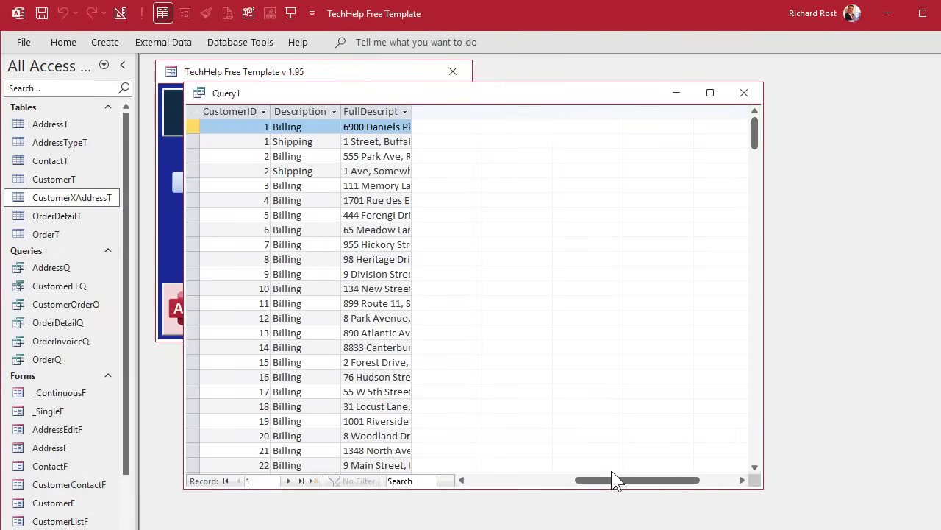
{"action": "left_click_drag", "start_coordinate": [413, 111], "coordinate": [670, 111]}
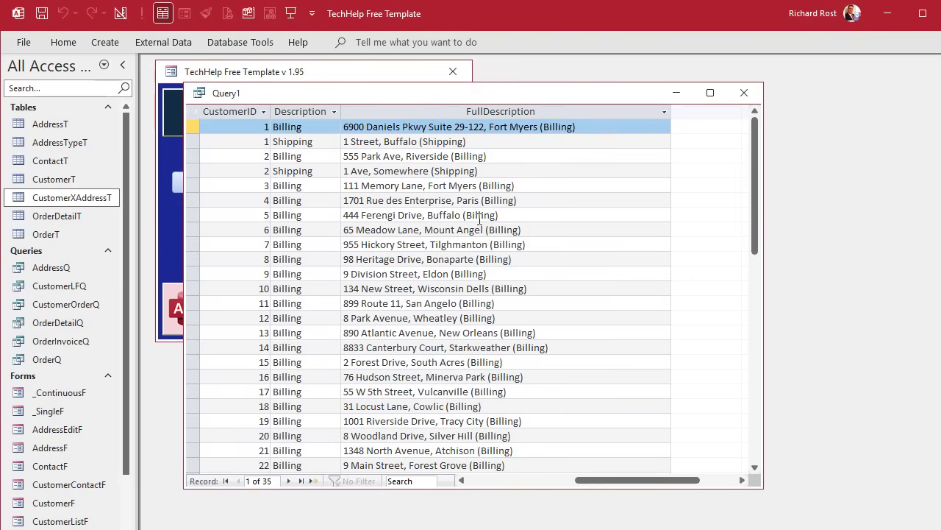
{"action": "key", "text": "Home"}
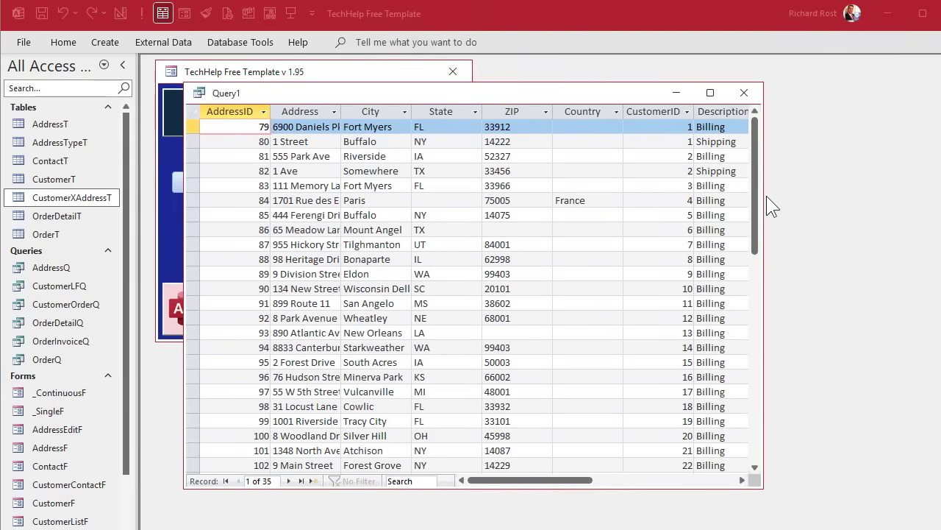
{"action": "right_click", "coordinate": [403, 98]}
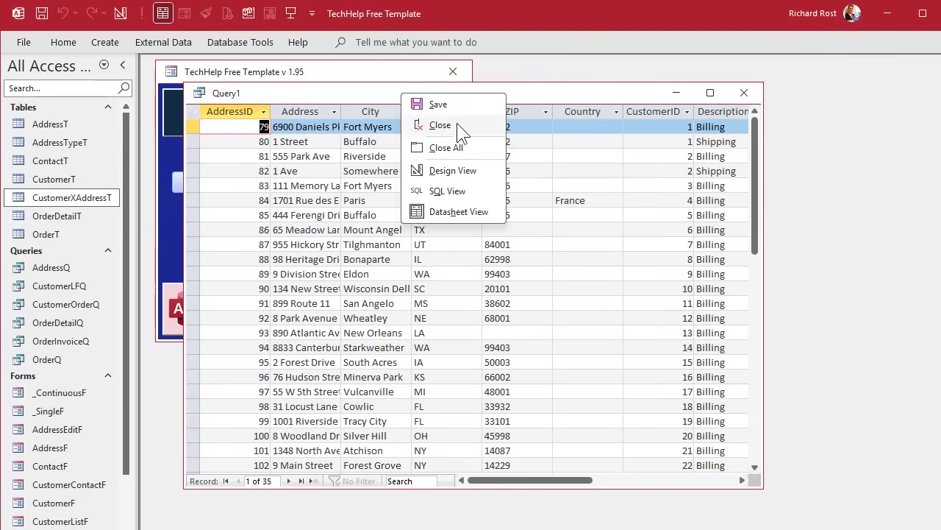
{"action": "left_click", "coordinate": [447, 172]}
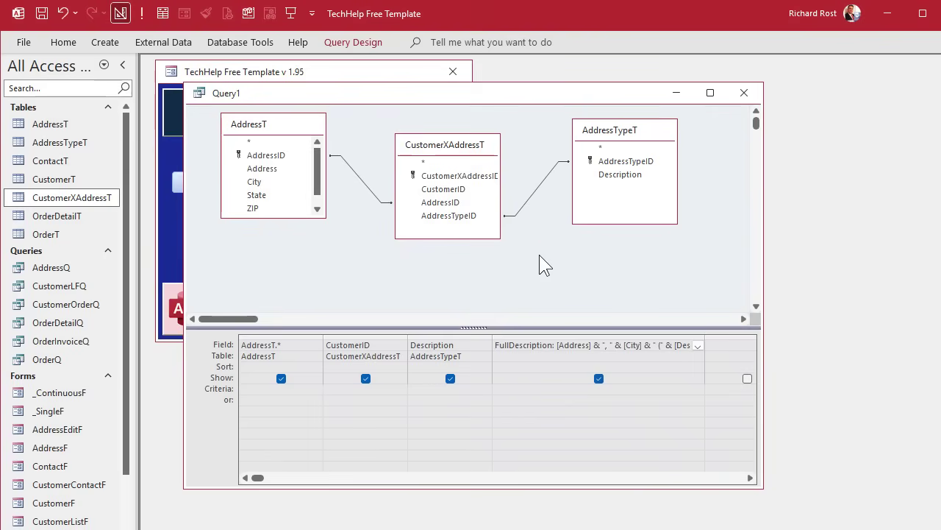
Save the query as AddressWithTypeQ and close it.
{"action": "key", "text": "ctrl+s"}
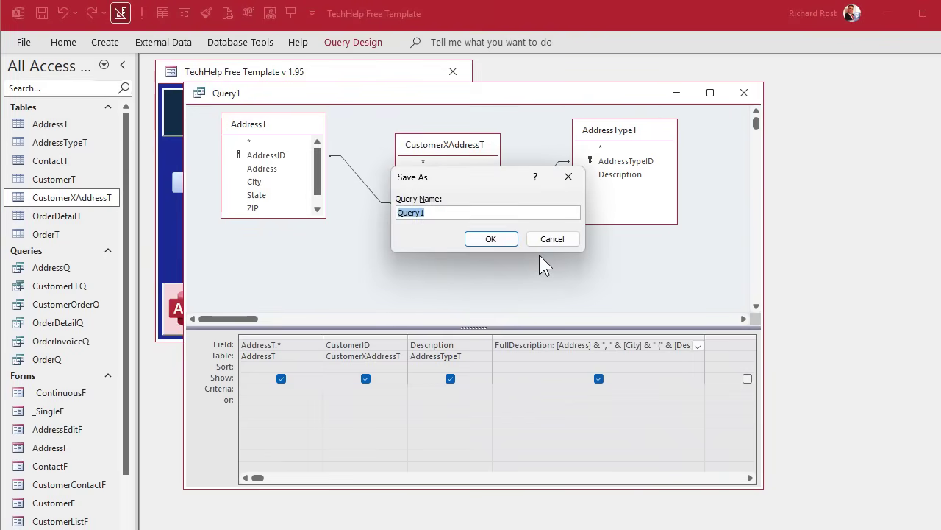
{"action": "type", "text": "AddressWithTypeQ"}
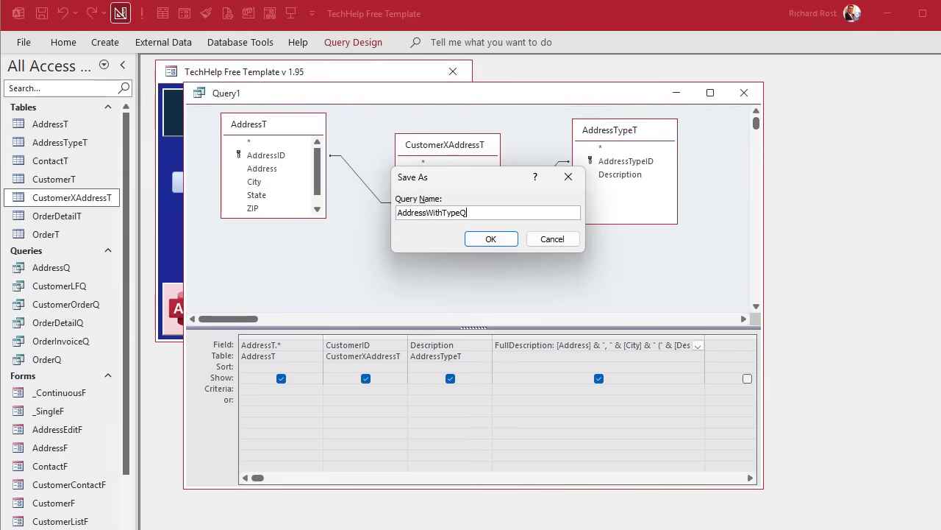
{"action": "key", "text": "Return"}
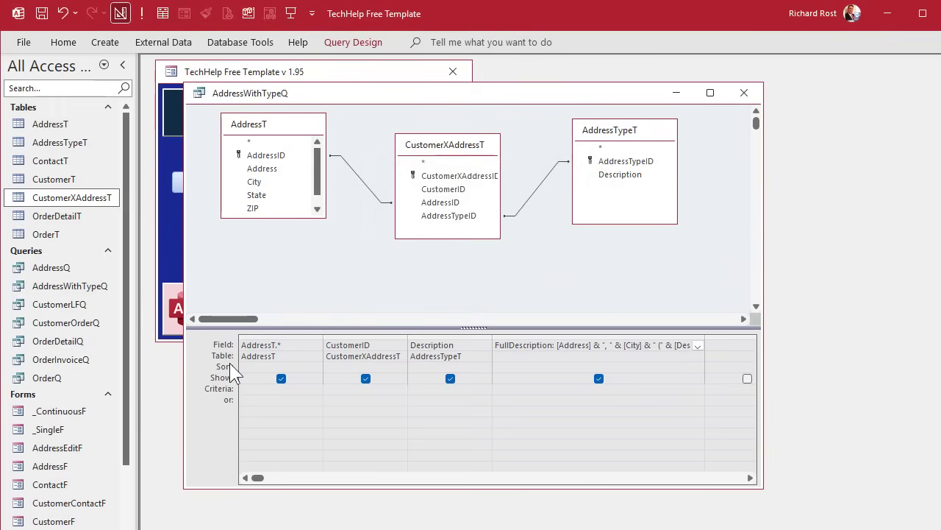
{"action": "left_click", "coordinate": [745, 92]}
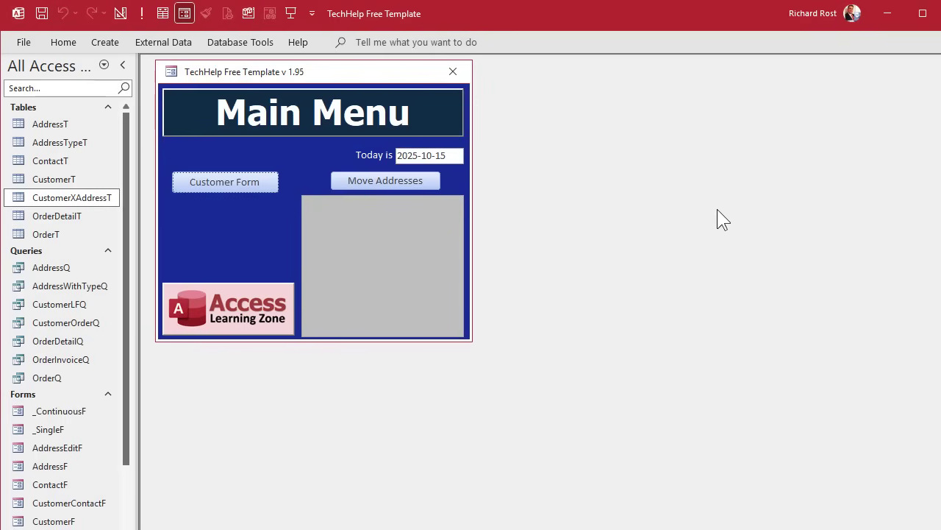
Open the customer form from the Main Menu and switch it to Design view.
{"action": "left_click", "coordinate": [256, 178]}
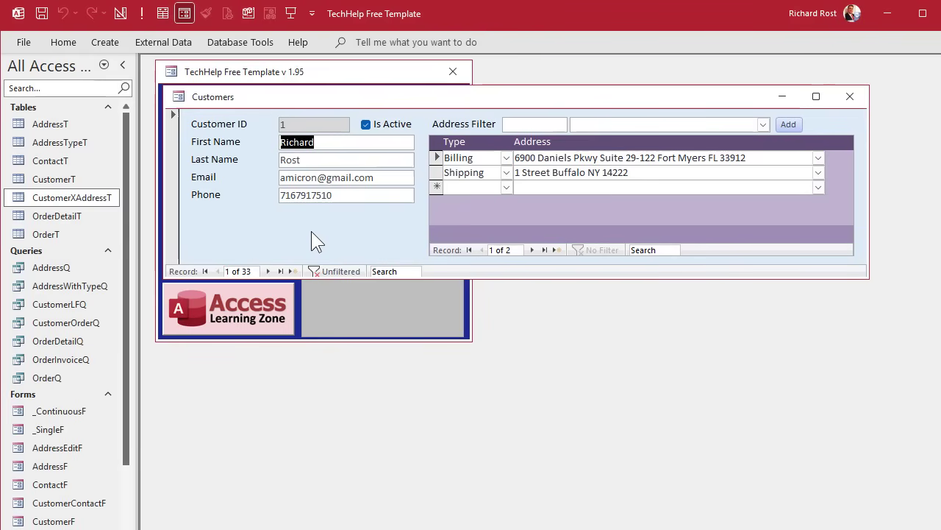
{"action": "right_click", "coordinate": [368, 100]}
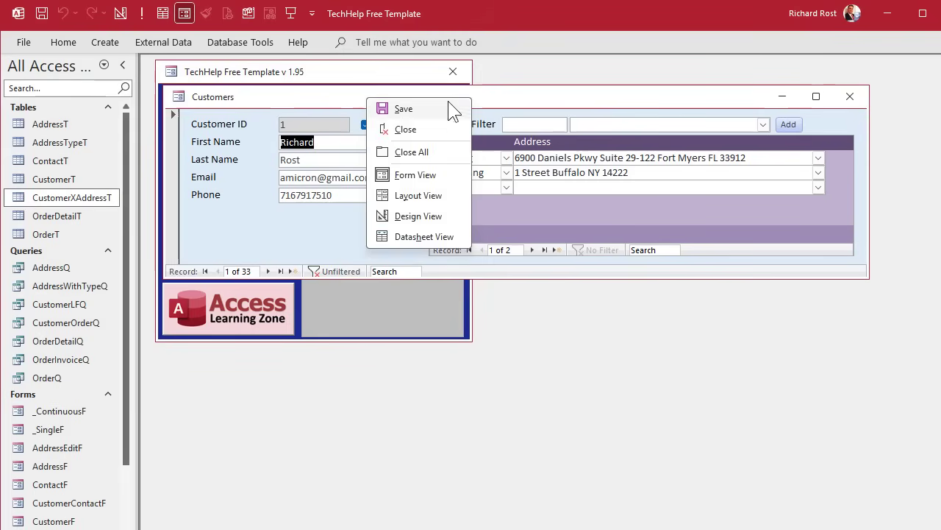
{"action": "left_click", "coordinate": [438, 216]}
{"action": "left_click", "coordinate": [288, 240]}
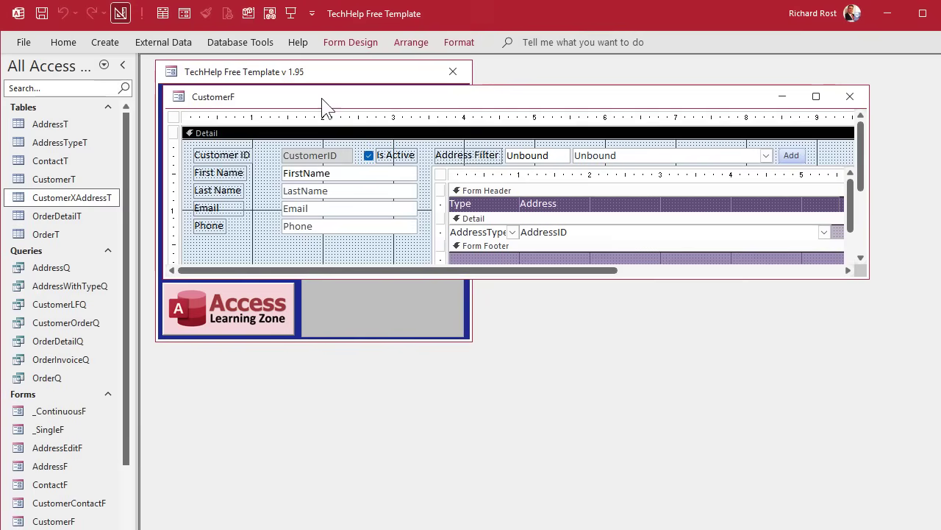
Open the CustomerF form's VBA code and examine the OrderBtn_Click procedure that opens OrderF for the current customer.
{"action": "left_click", "coordinate": [270, 13]}
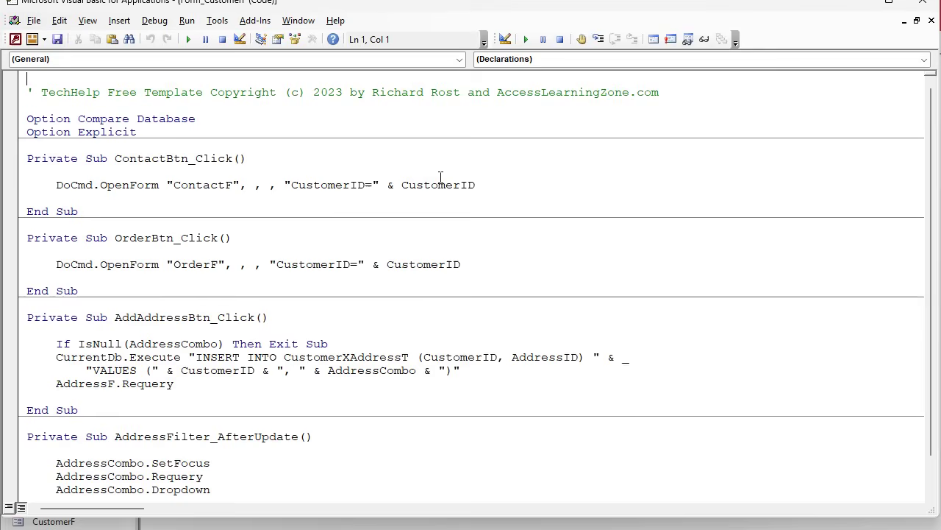
{"action": "left_click", "coordinate": [118, 265]}
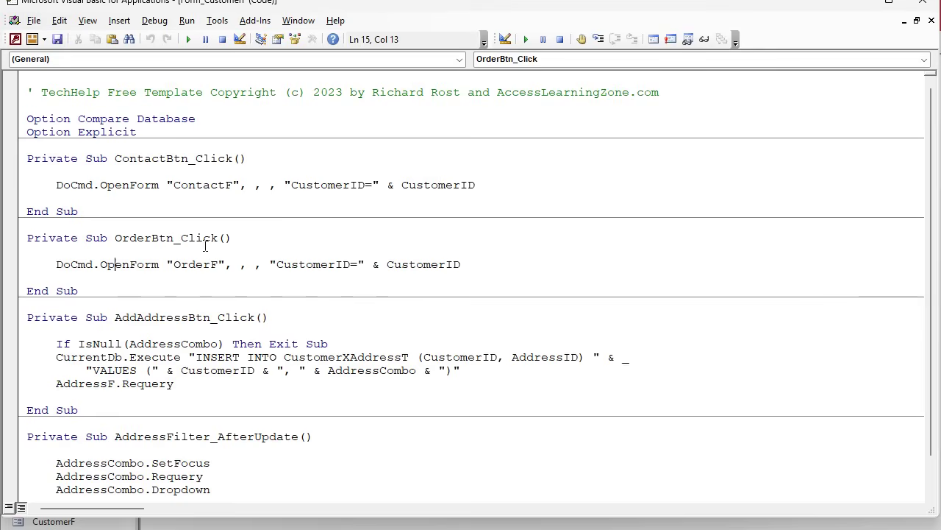
{"action": "left_click_drag", "start_coordinate": [447, 8], "coordinate": [788, 46]}
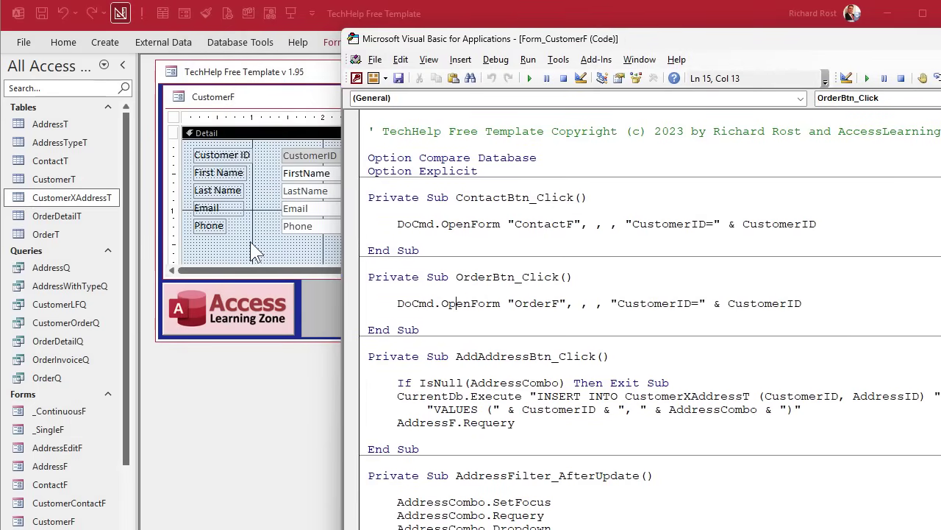
{"action": "left_click", "coordinate": [511, 314]}
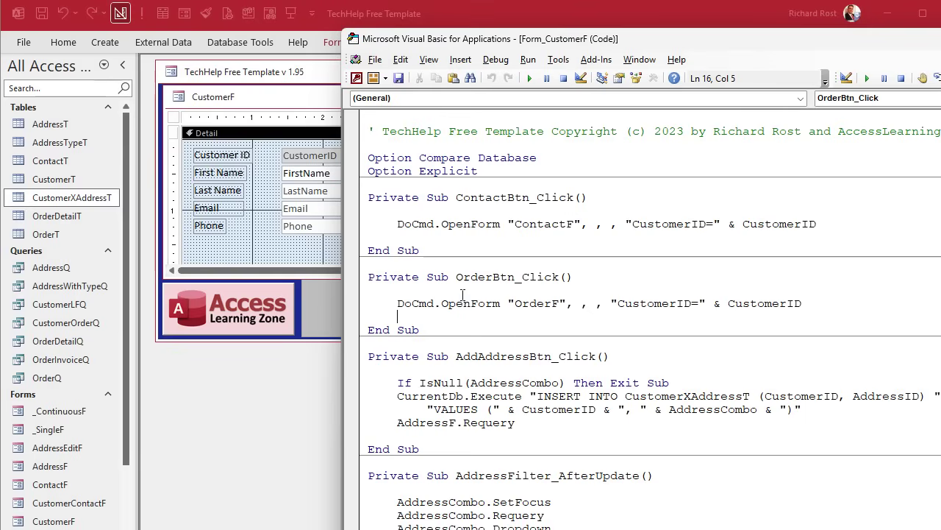
{"action": "left_click_drag", "start_coordinate": [455, 277], "coordinate": [517, 276]}
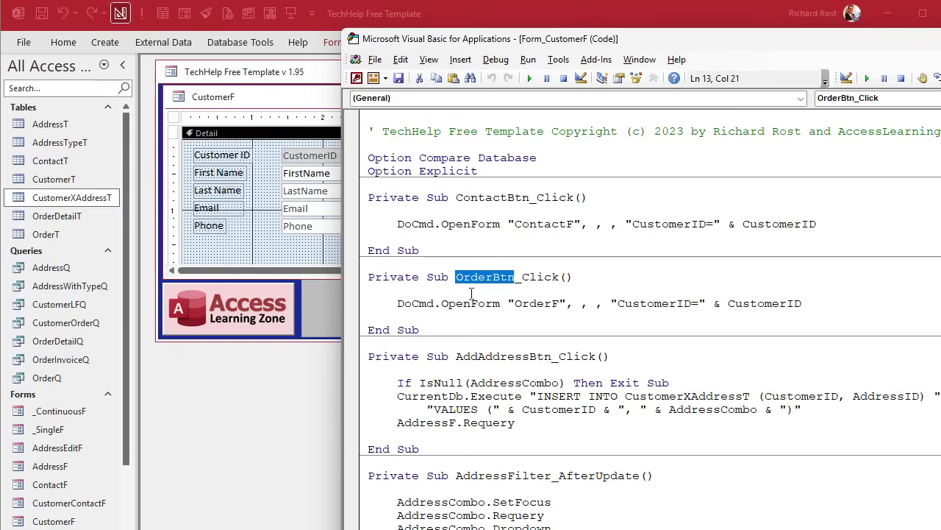
Return to CustomerF, enlarge its window, and place a copy of the Add button, about 1" by 0.375", below the Phone field.
{"action": "left_click", "coordinate": [295, 242]}
{"action": "left_click_drag", "start_coordinate": [610, 277], "coordinate": [637, 413]}
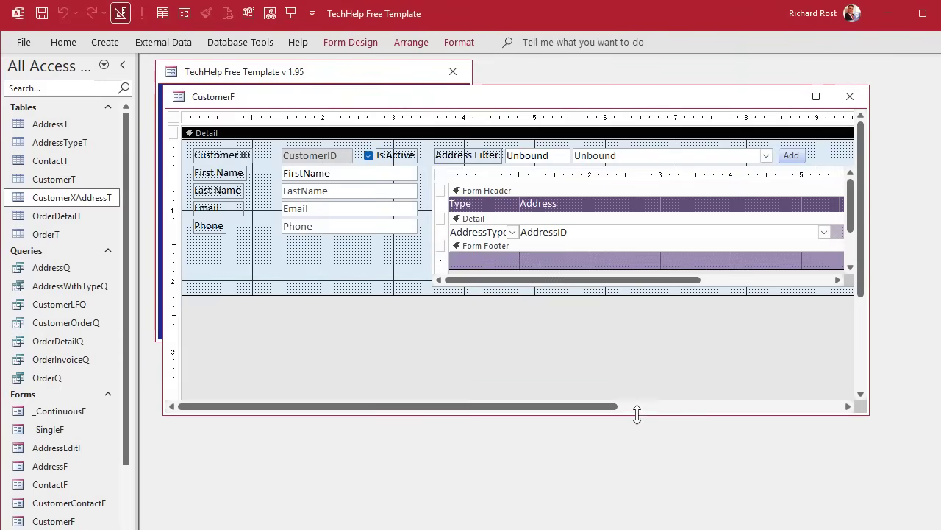
{"action": "left_click", "coordinate": [791, 155]}
{"action": "key", "text": "ctrl+c"}
{"action": "left_click", "coordinate": [370, 251]}
{"action": "key", "text": "ctrl+v"}
{"action": "left_click_drag", "start_coordinate": [200, 153], "coordinate": [350, 272]}
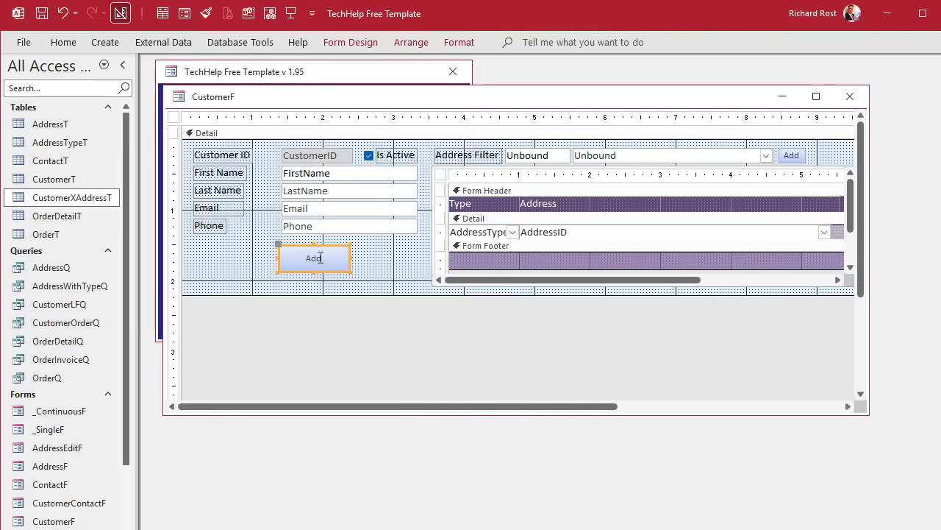
Change the copied button's caption to Orders.
{"action": "left_click", "coordinate": [285, 251]}
{"action": "type", "text": "Order"}
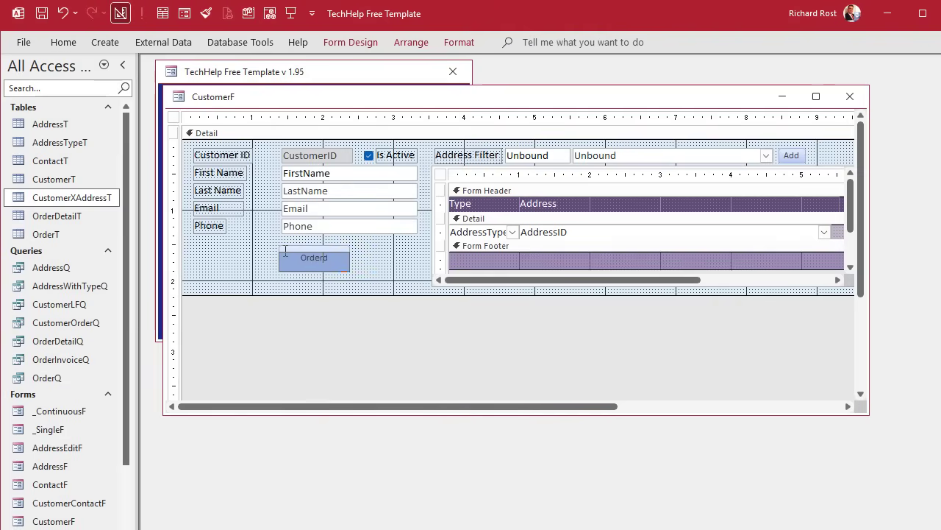
{"action": "type", "text": "d"}
{"action": "key", "text": "BackSpace"}
{"action": "type", "text": "s"}
{"action": "key", "text": "Return"}
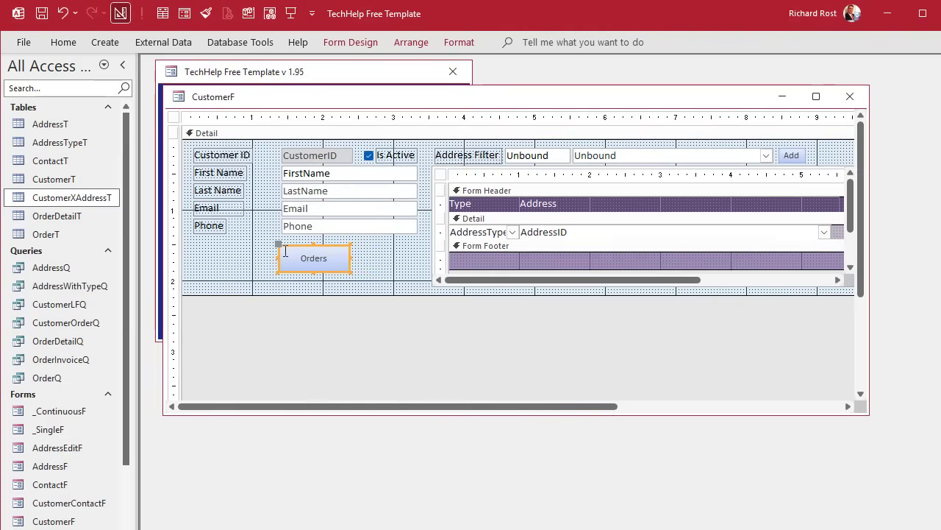
Set the Orders button's font size to 12.
{"action": "left_click", "coordinate": [459, 42]}
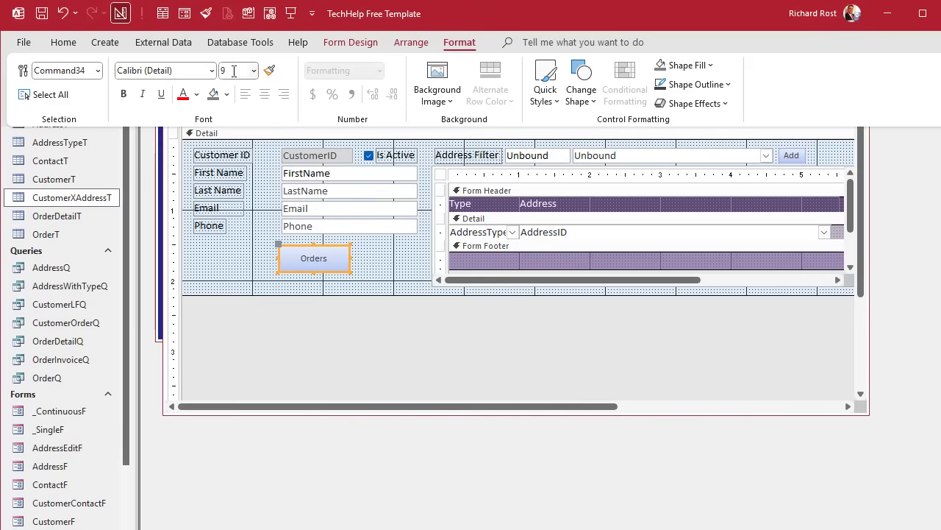
{"action": "left_click", "coordinate": [234, 71]}
{"action": "type", "text": "12"}
{"action": "key", "text": "Return"}
Open the Orders button's properties and set its Name to OrderBtn.
{"action": "left_click", "coordinate": [342, 266]}
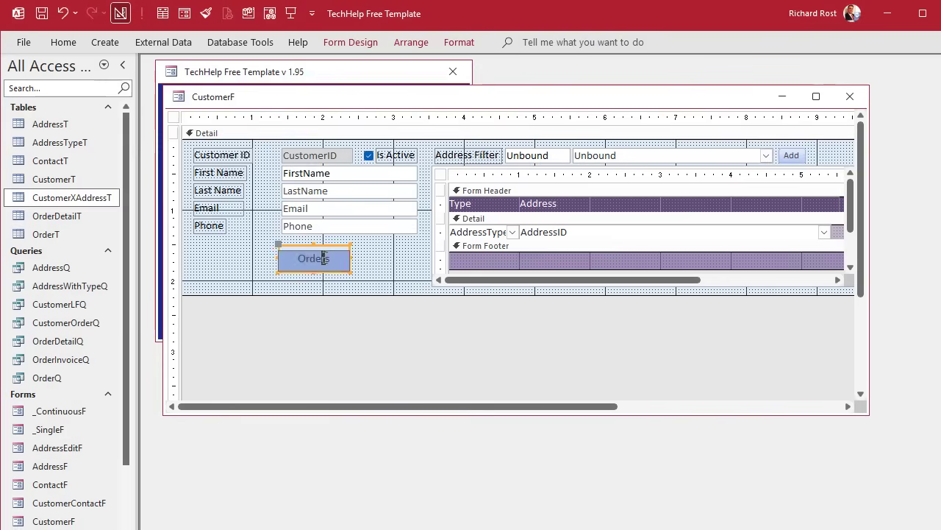
{"action": "double_click", "coordinate": [329, 260]}
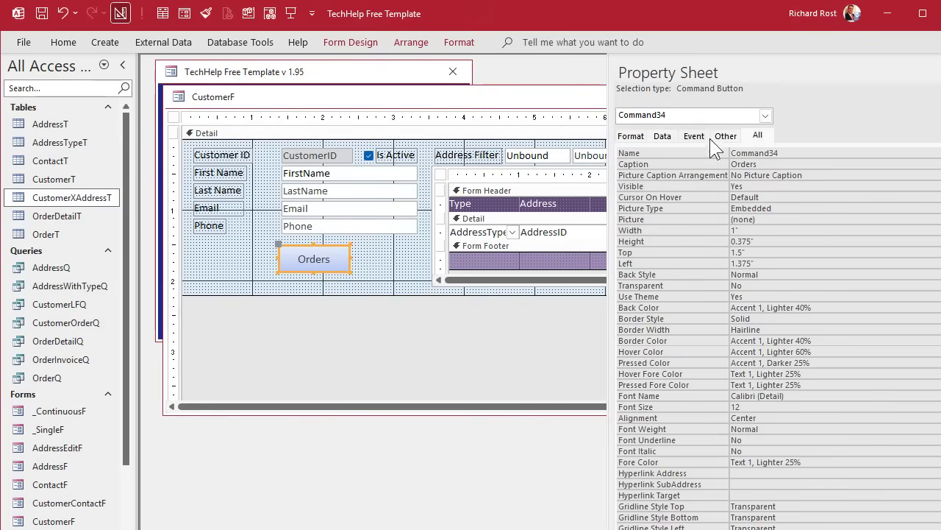
{"action": "left_click", "coordinate": [689, 150]}
{"action": "type", "text": "OrderBtn"}
{"action": "key", "text": "Tab"}
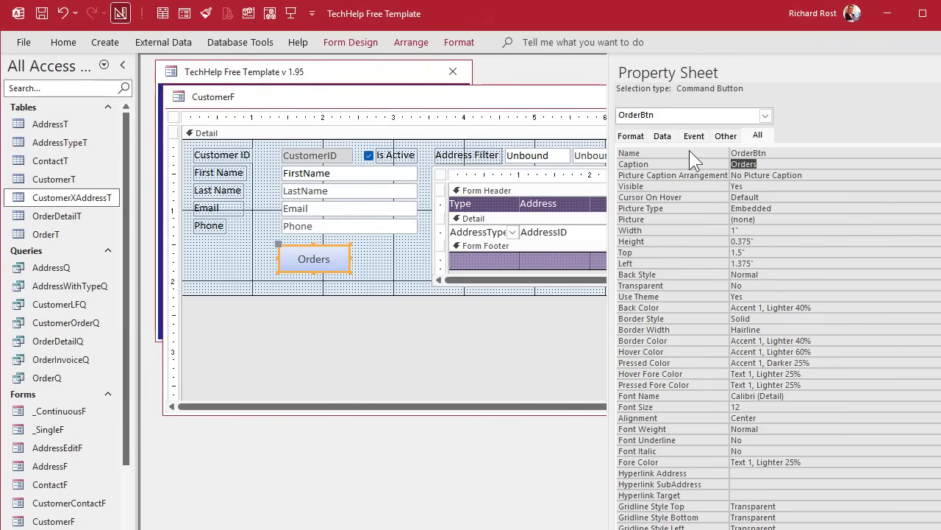
Open the Orders button's click code, delete the ContactBtn_Click procedure from the CustomerF module, and return to the form.
{"action": "key", "text": "F4"}
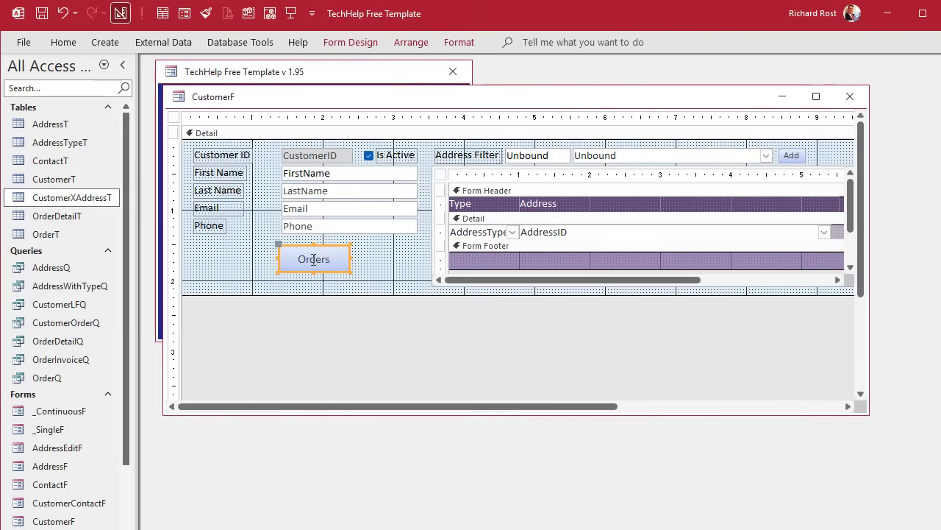
{"action": "right_click", "coordinate": [315, 258]}
{"action": "left_click", "coordinate": [355, 261]}
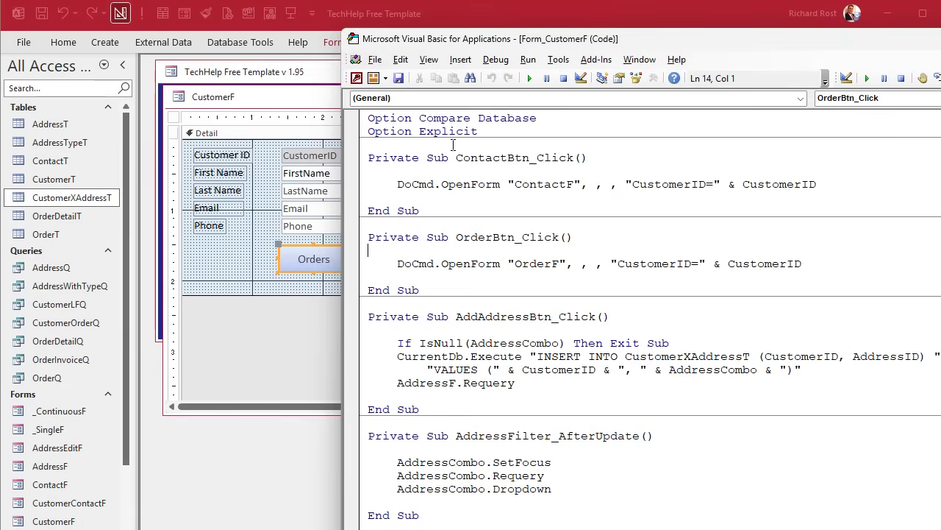
{"action": "left_click_drag", "start_coordinate": [453, 145], "coordinate": [514, 216]}
{"action": "key", "text": "Delete"}
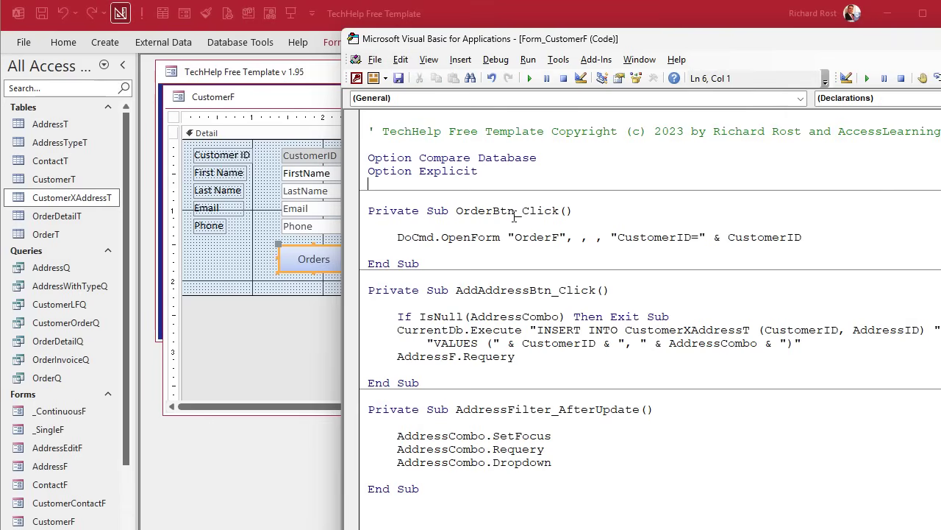
{"action": "key", "text": "Delete"}
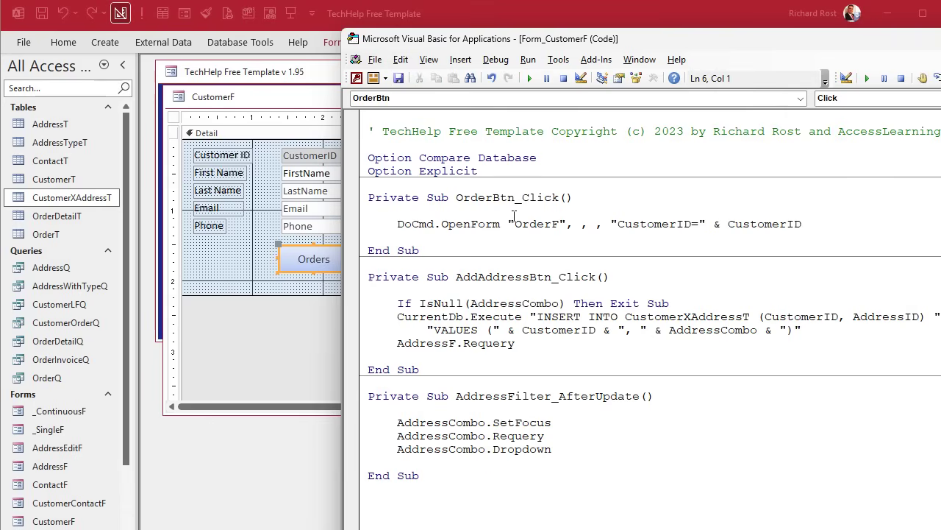
{"action": "key", "text": "alt+q"}
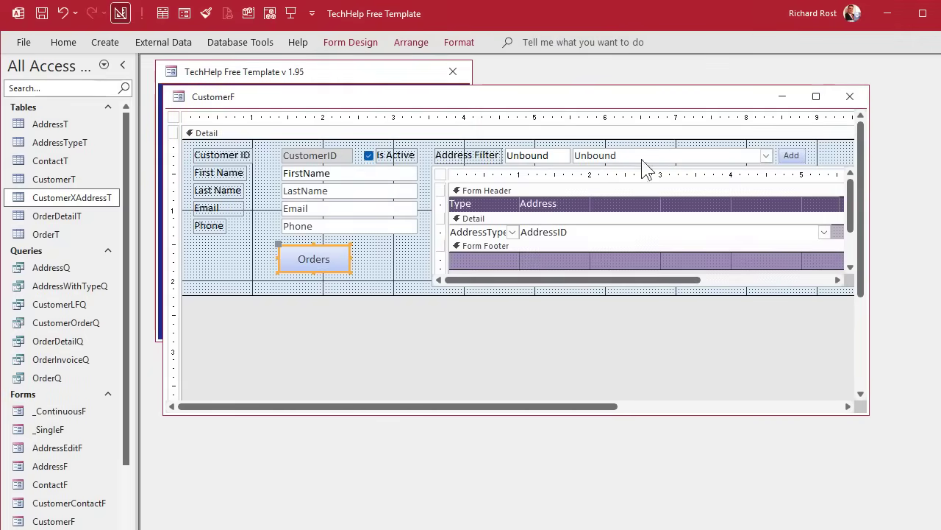
Close CustomerF, reopen it from the main menu, test the Orders button, and close both forms.
{"action": "left_click", "coordinate": [847, 94]}
{"action": "left_click", "coordinate": [214, 183]}
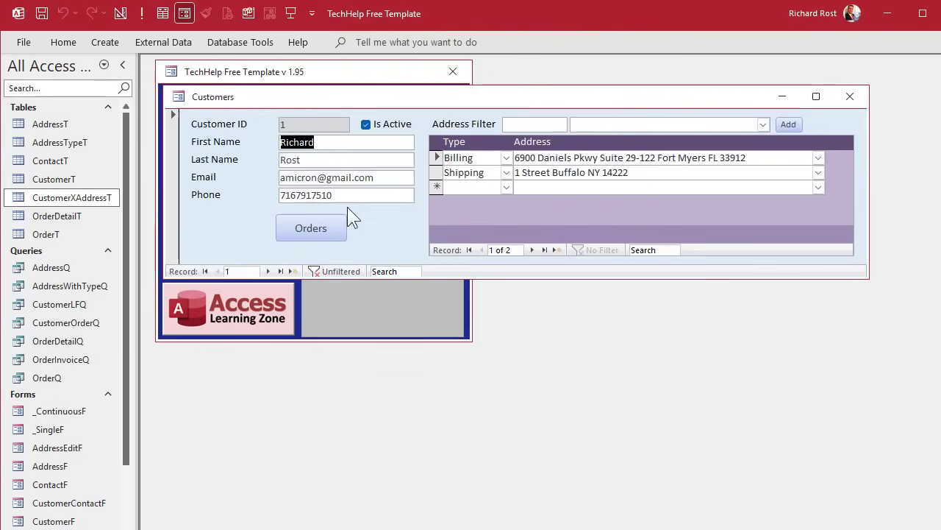
{"action": "left_click", "coordinate": [313, 225]}
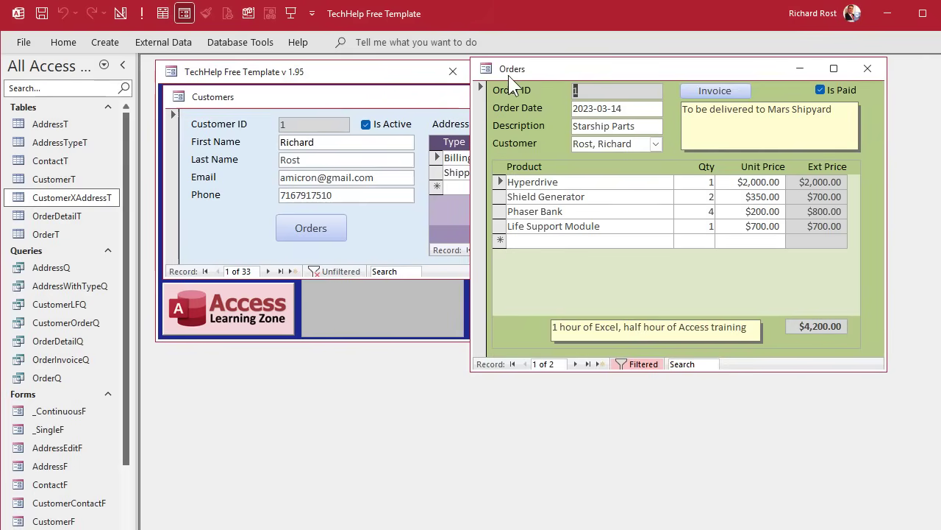
{"action": "left_click", "coordinate": [867, 68]}
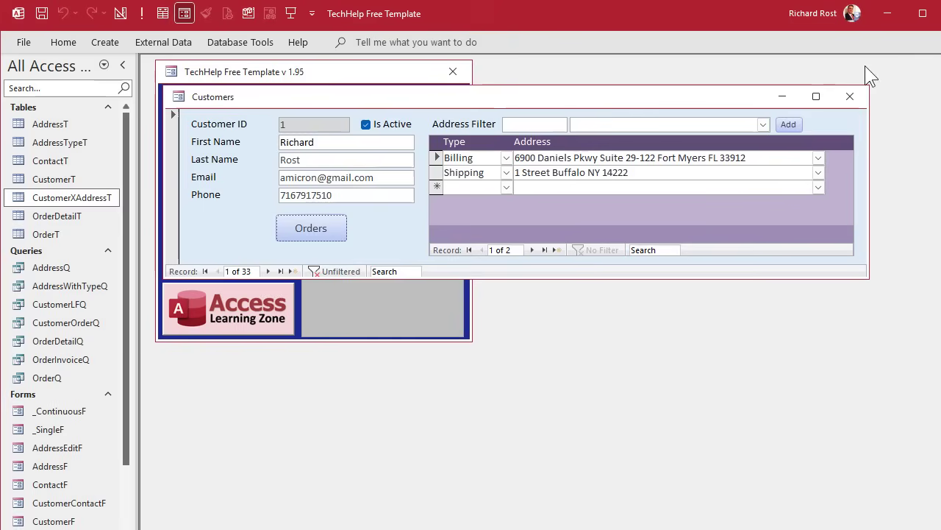
{"action": "left_click", "coordinate": [850, 94]}
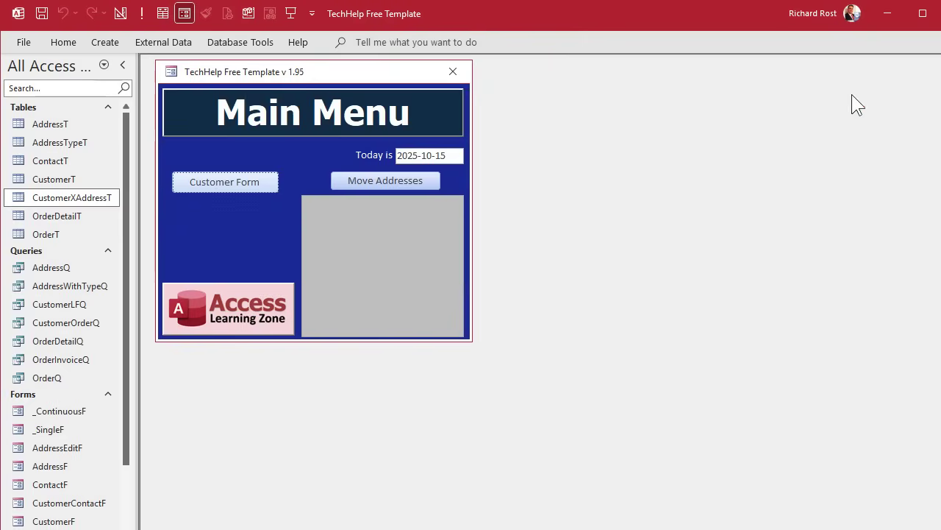
Open the OrderT table in Design View and add a Number field named AddressID.
{"action": "right_click", "coordinate": [53, 232]}
{"action": "left_click", "coordinate": [128, 260]}
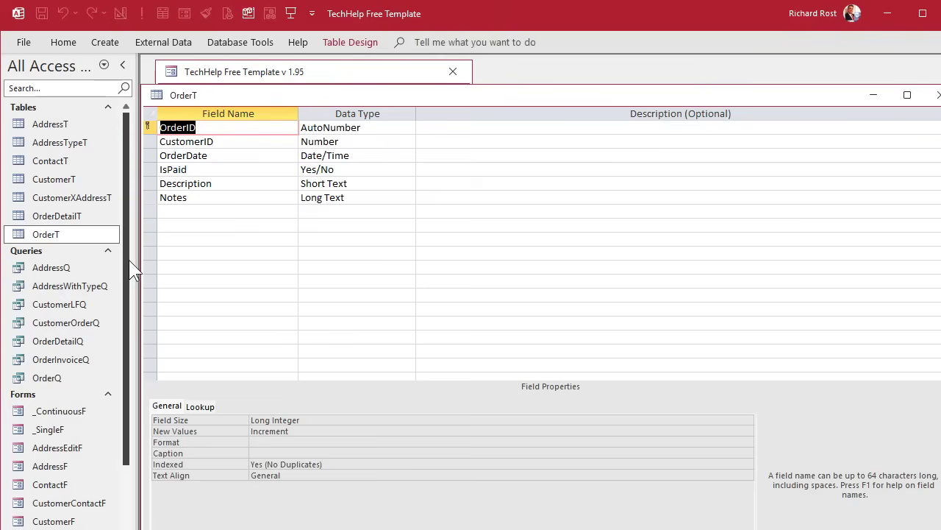
{"action": "left_click", "coordinate": [225, 212]}
{"action": "type", "text": "A"}
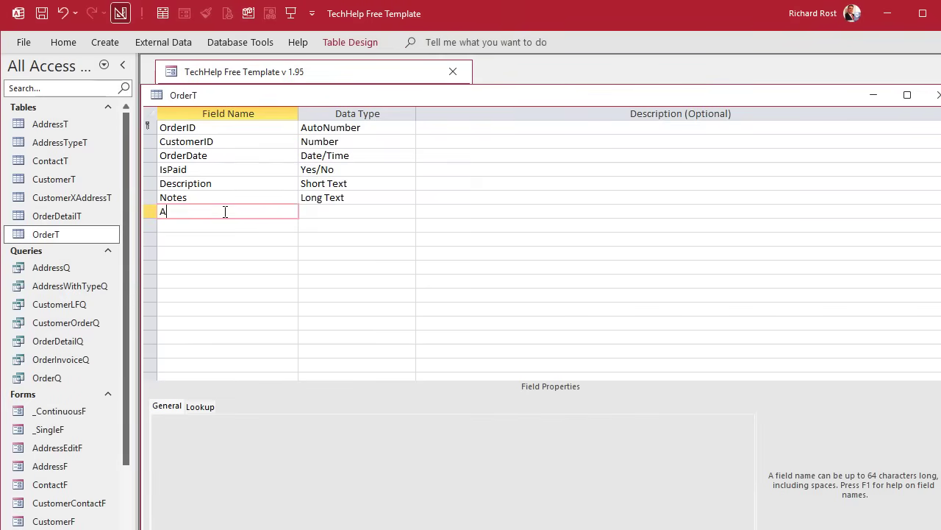
{"action": "type", "text": "ddressID"}
{"action": "key", "text": "Tab"}
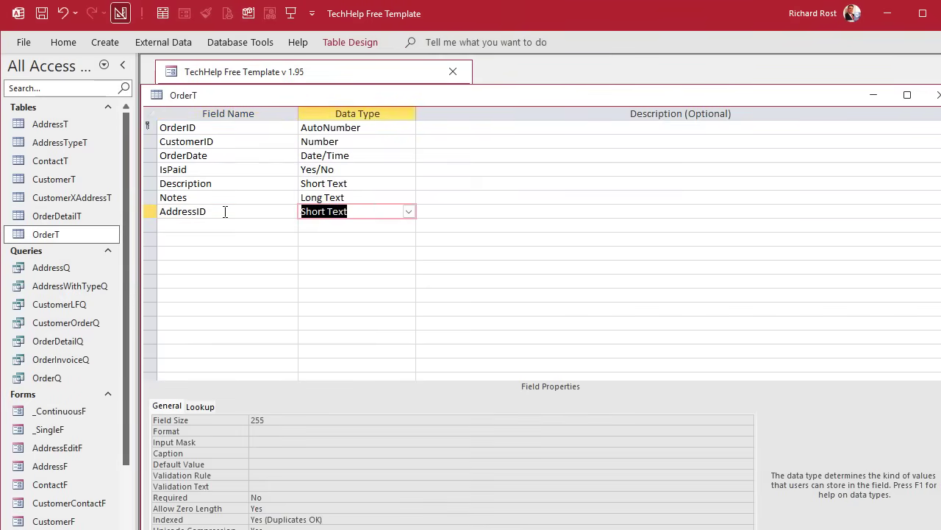
{"action": "type", "text": "number"}
{"action": "key", "text": "Tab"}
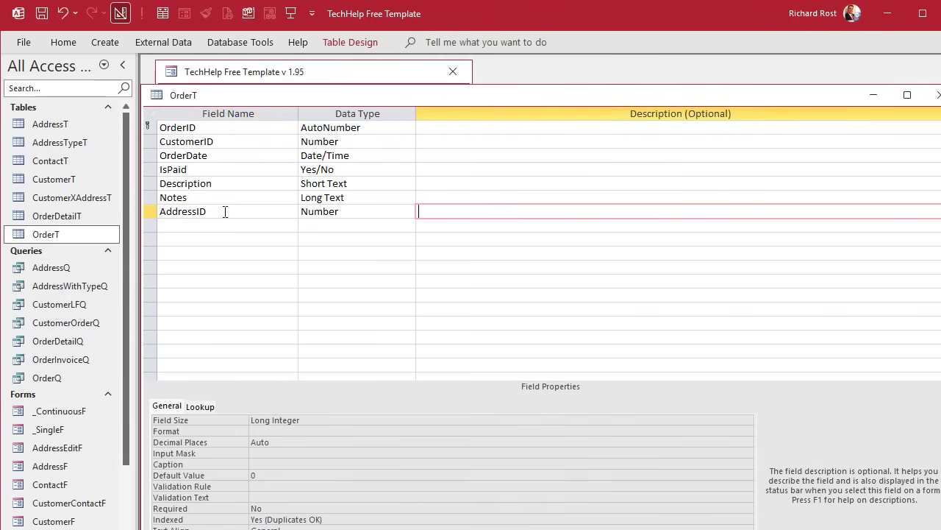
{"action": "key", "text": "Tab"}
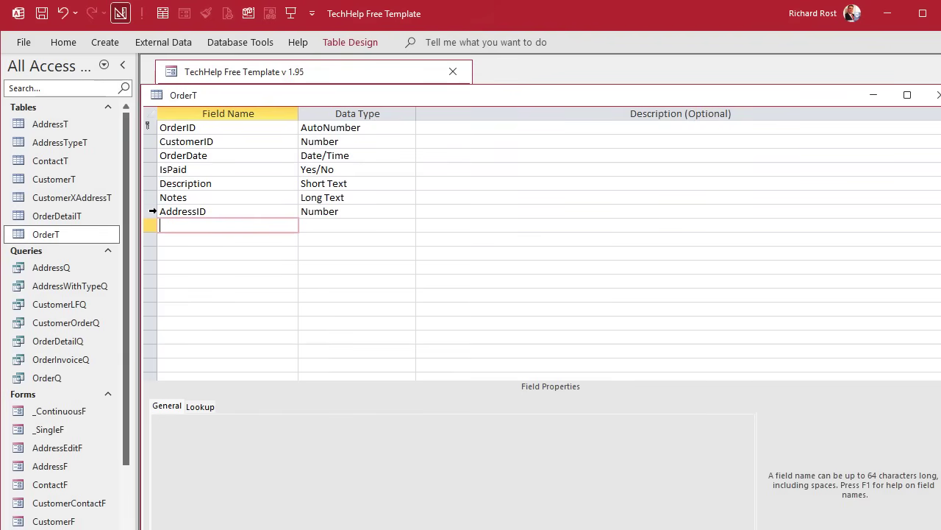
Move the AddressID field directly below CustomerID in OrderT and close the table.
{"action": "left_click", "coordinate": [152, 211]}
{"action": "left_click_drag", "start_coordinate": [152, 211], "coordinate": [150, 158]}
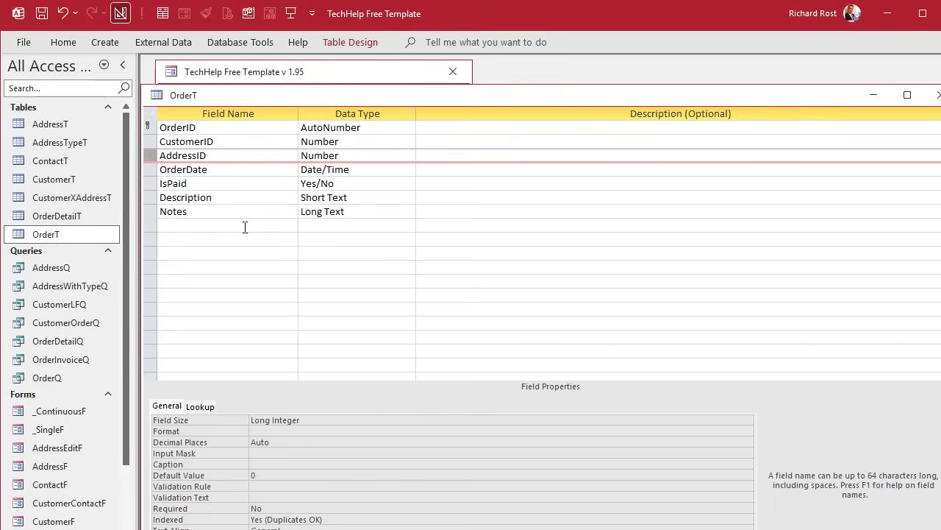
{"action": "left_click", "coordinate": [933, 95]}
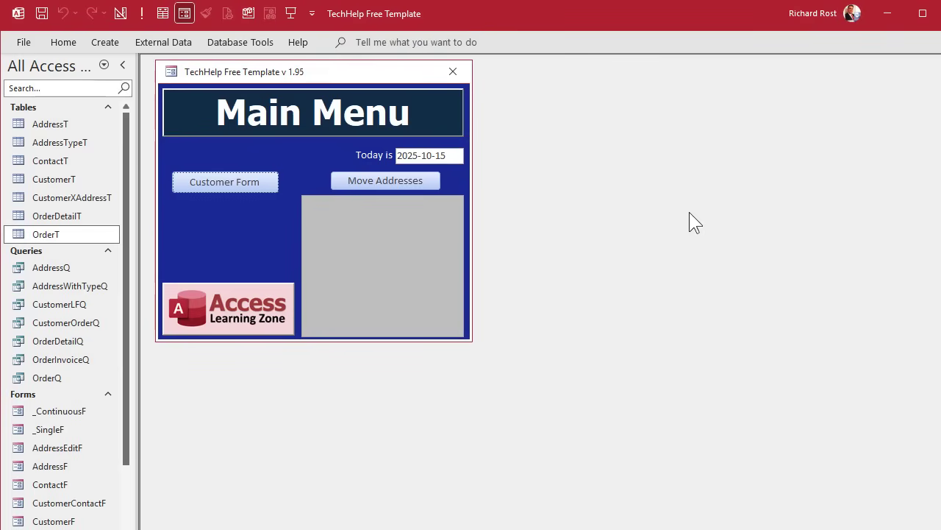
Open the order form through the customer form's Orders button and switch it to Design View.
{"action": "left_click", "coordinate": [239, 181]}
{"action": "left_click", "coordinate": [333, 231]}
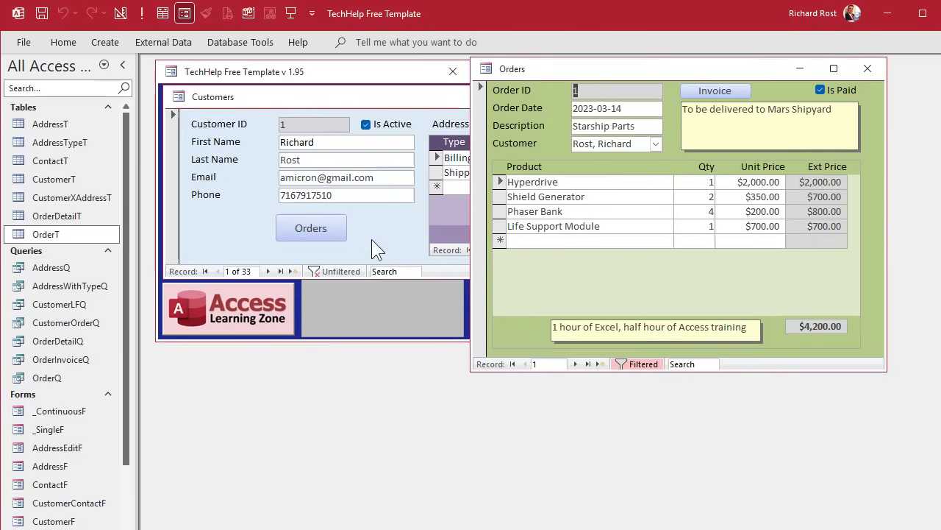
{"action": "right_click", "coordinate": [648, 70]}
{"action": "left_click", "coordinate": [702, 183]}
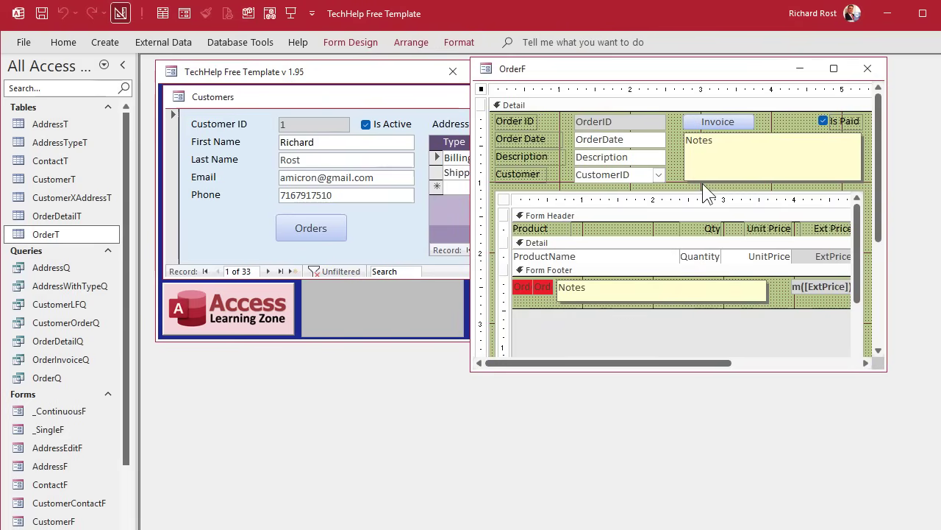
Make the OrderF window taller and move the order details subform down about 0.3" to free space below the Customer field.
{"action": "left_click_drag", "start_coordinate": [678, 372], "coordinate": [678, 486]}
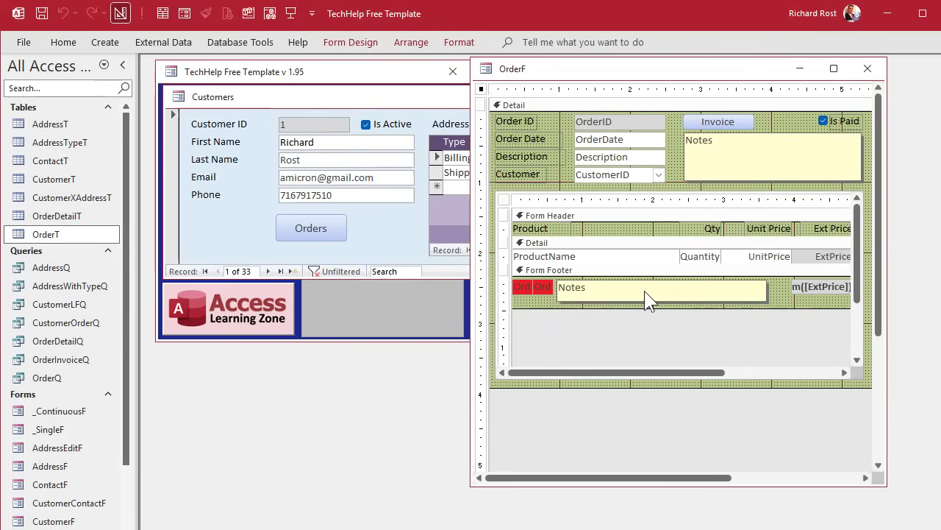
{"action": "left_click", "coordinate": [644, 306]}
{"action": "left_click_drag", "start_coordinate": [644, 314], "coordinate": [645, 334]}
{"action": "left_click", "coordinate": [633, 301]}
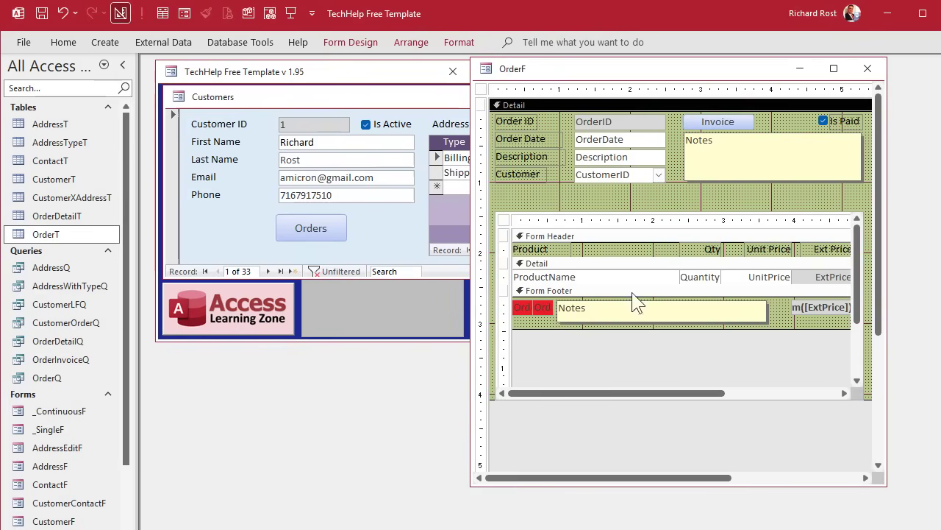
{"action": "left_click_drag", "start_coordinate": [664, 399], "coordinate": [664, 404]}
{"action": "left_click", "coordinate": [656, 192]}
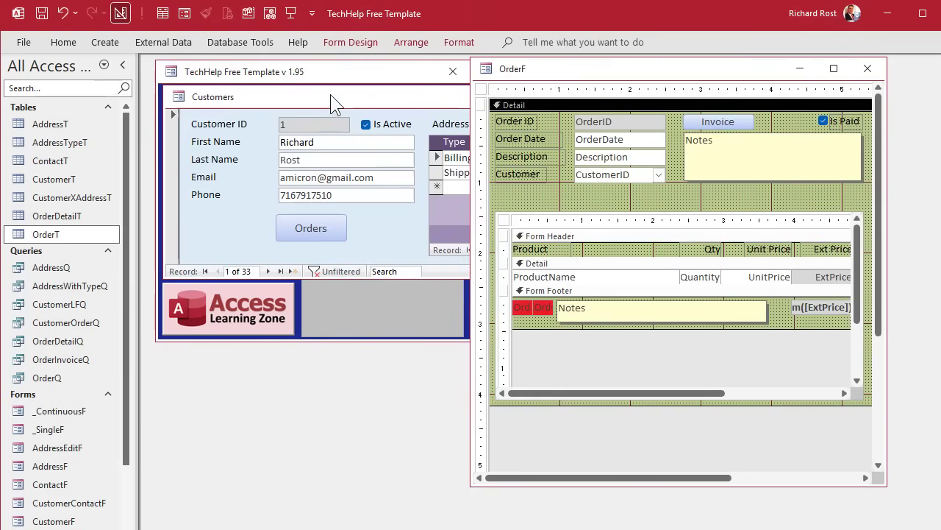
Place a combo box below the Customer field on OrderF that gets its values from the AddressWithTypeQ query.
{"action": "left_click", "coordinate": [371, 44]}
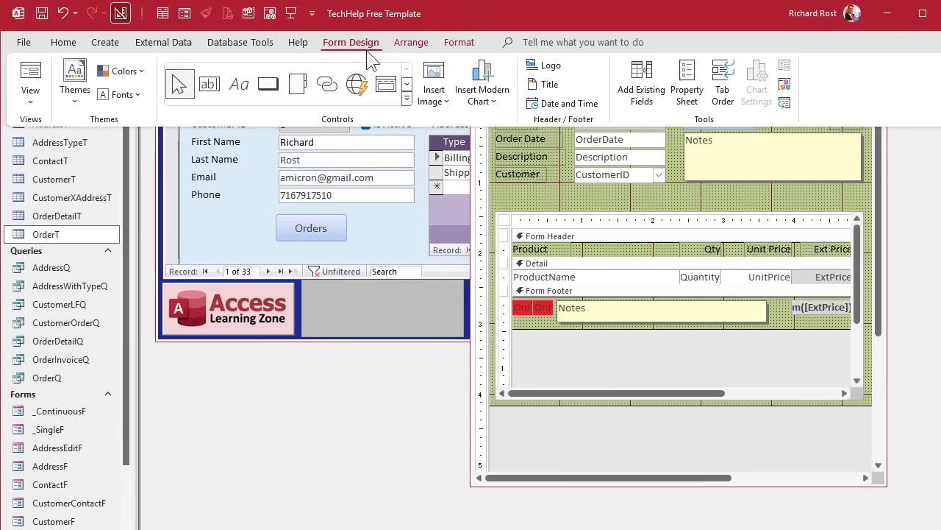
{"action": "left_click", "coordinate": [409, 106]}
{"action": "left_click", "coordinate": [238, 107]}
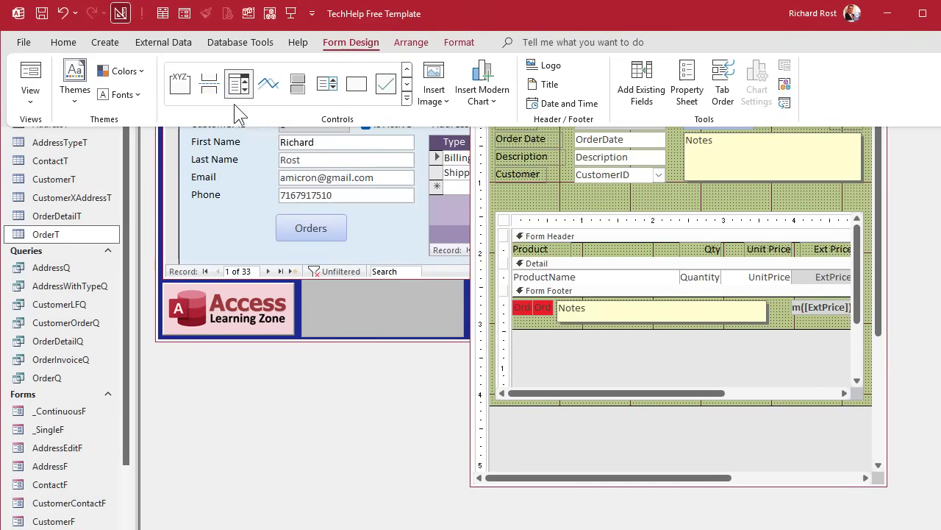
{"action": "left_click", "coordinate": [579, 187]}
{"action": "left_click", "coordinate": [579, 190]}
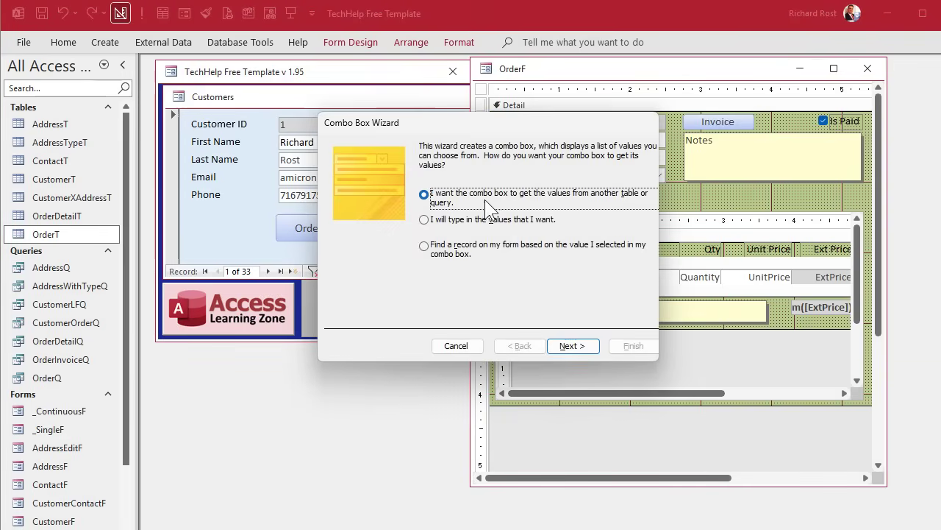
{"action": "left_click", "coordinate": [572, 346]}
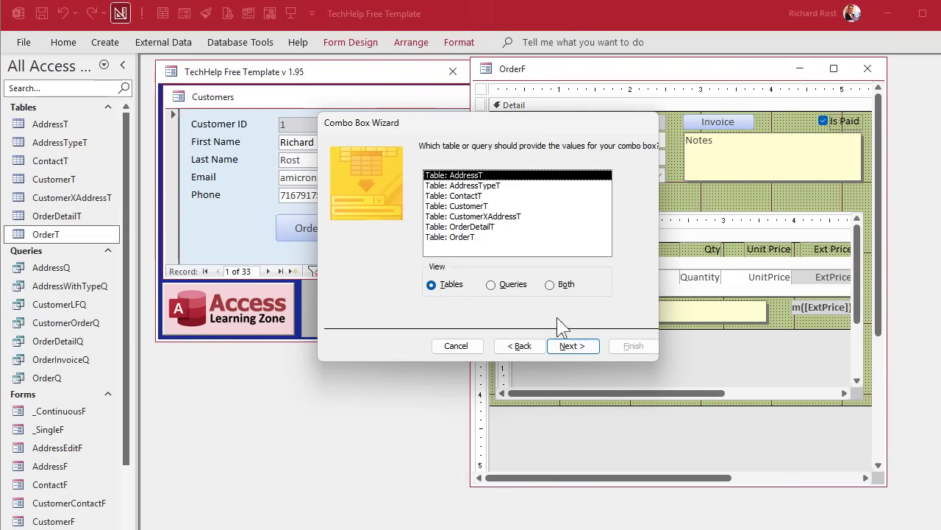
{"action": "left_click", "coordinate": [519, 286]}
{"action": "left_click", "coordinate": [522, 186]}
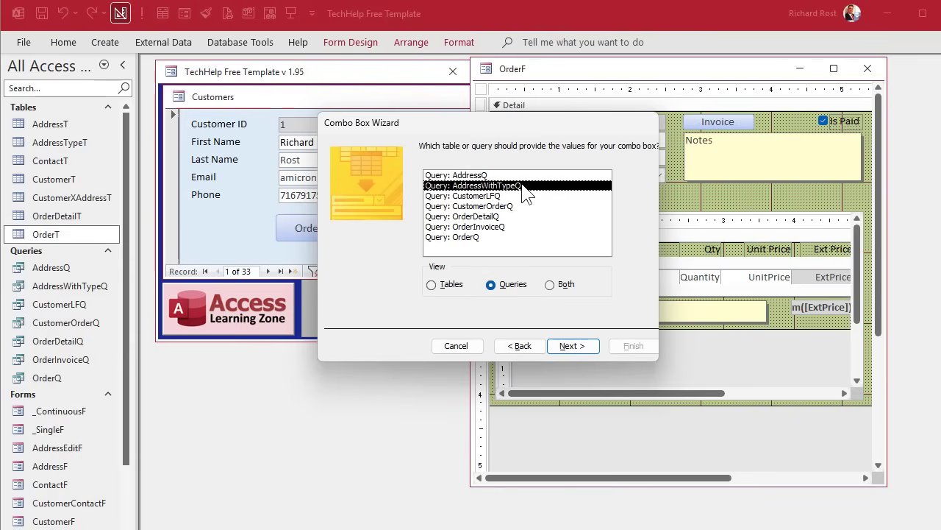
{"action": "left_click", "coordinate": [572, 346]}
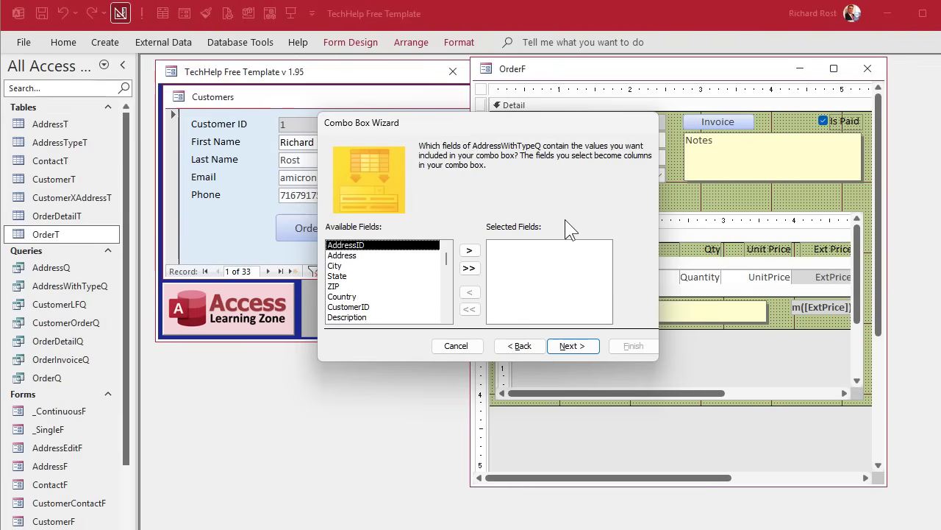
Include the AddressID and FullDescription fields as the combo box's columns.
{"action": "left_click", "coordinate": [469, 251]}
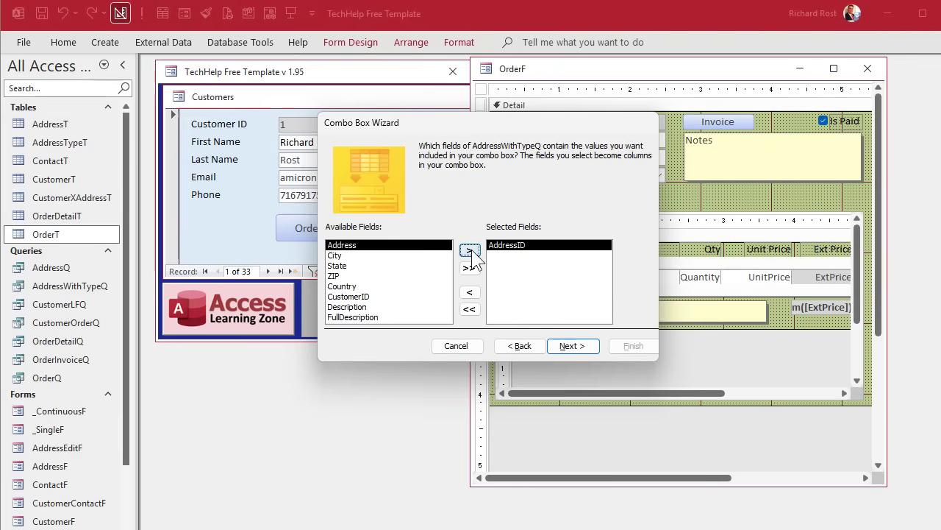
{"action": "left_click", "coordinate": [378, 317]}
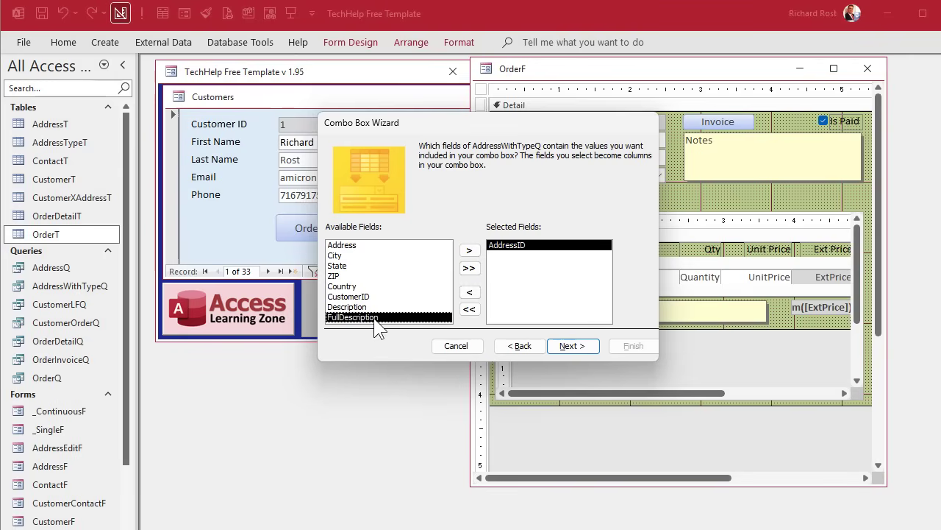
{"action": "left_click", "coordinate": [469, 250]}
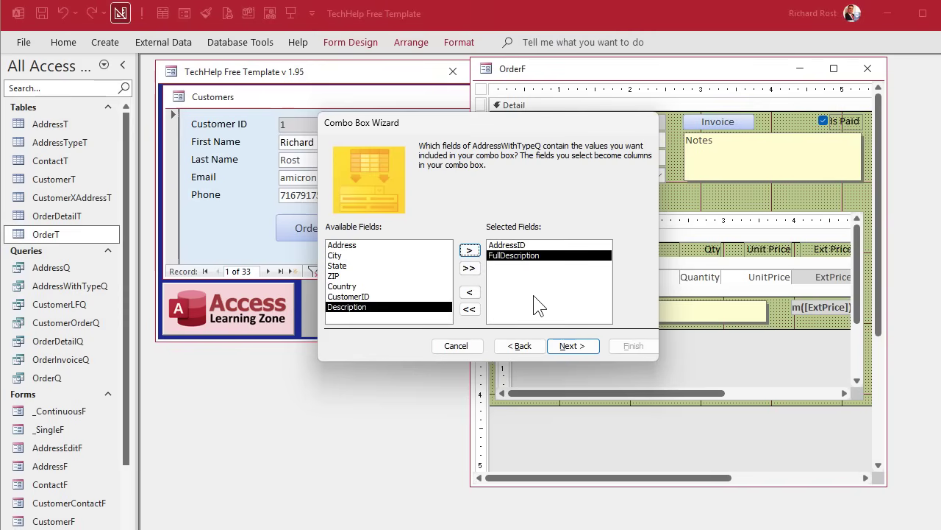
{"action": "left_click", "coordinate": [548, 245]}
{"action": "left_click", "coordinate": [555, 257]}
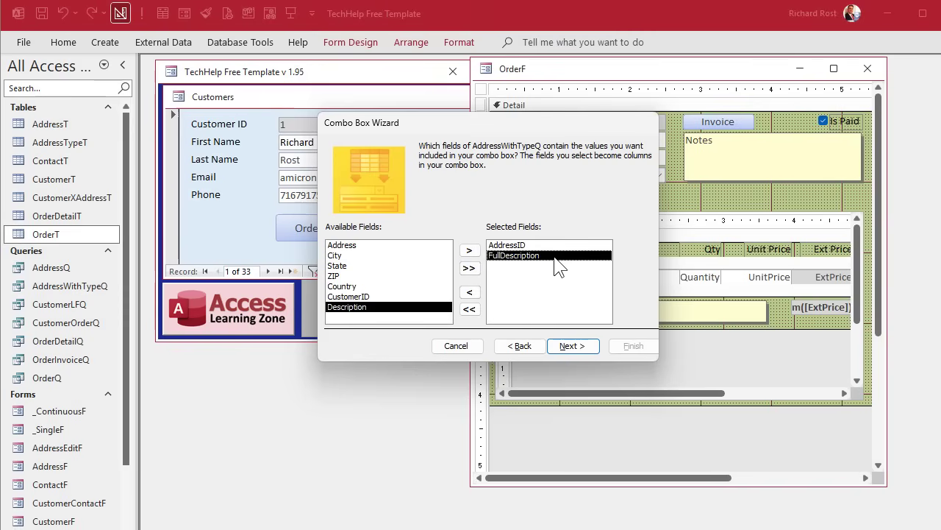
{"action": "left_click", "coordinate": [581, 347]}
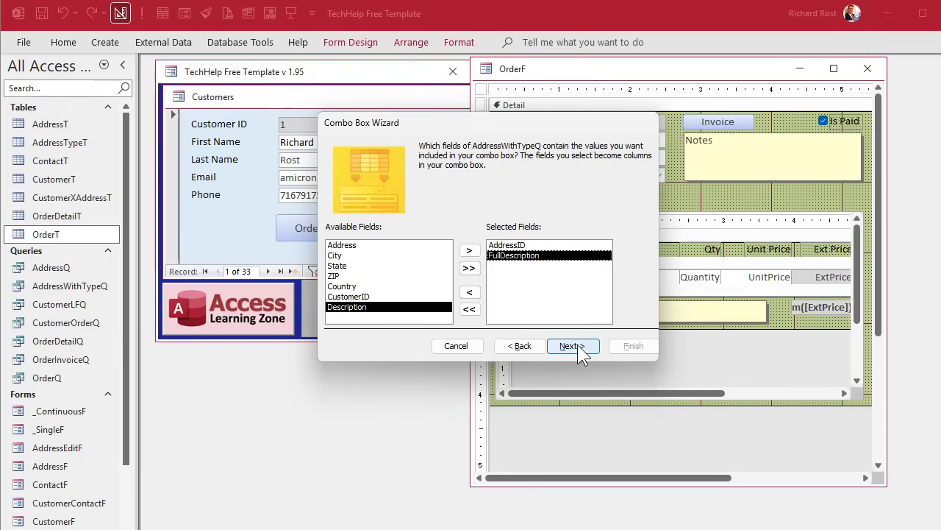
Sort the combo box list by FullDescription in ascending order and hide the AddressID column.
{"action": "left_click", "coordinate": [446, 195]}
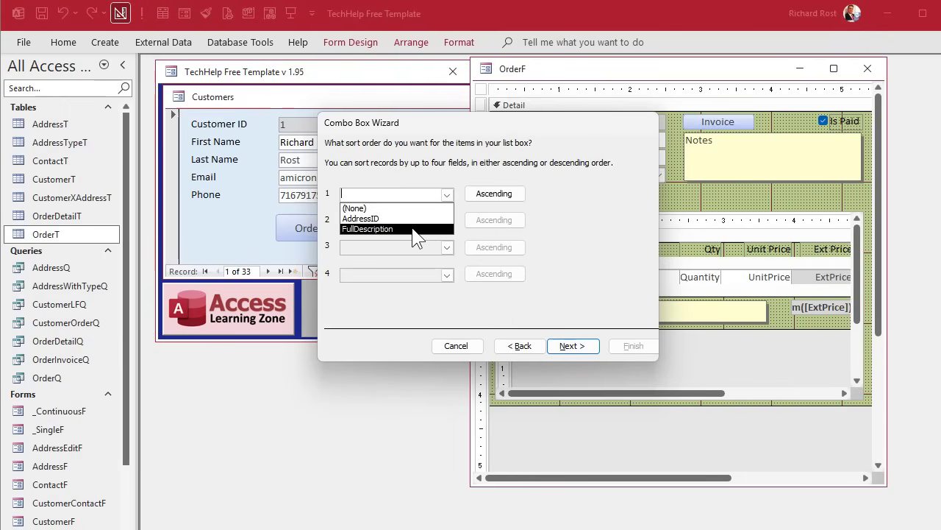
{"action": "left_click", "coordinate": [413, 228]}
{"action": "left_click", "coordinate": [571, 346]}
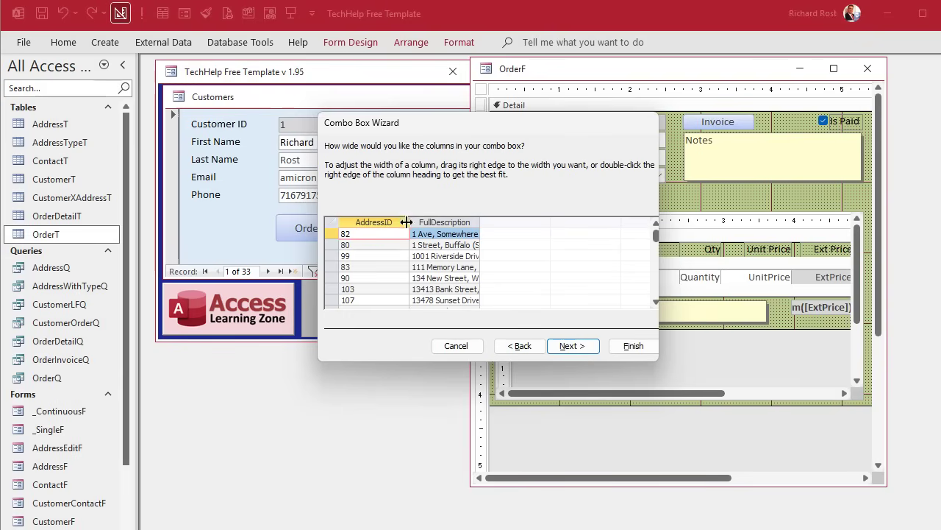
{"action": "left_click_drag", "start_coordinate": [406, 221], "coordinate": [332, 217]}
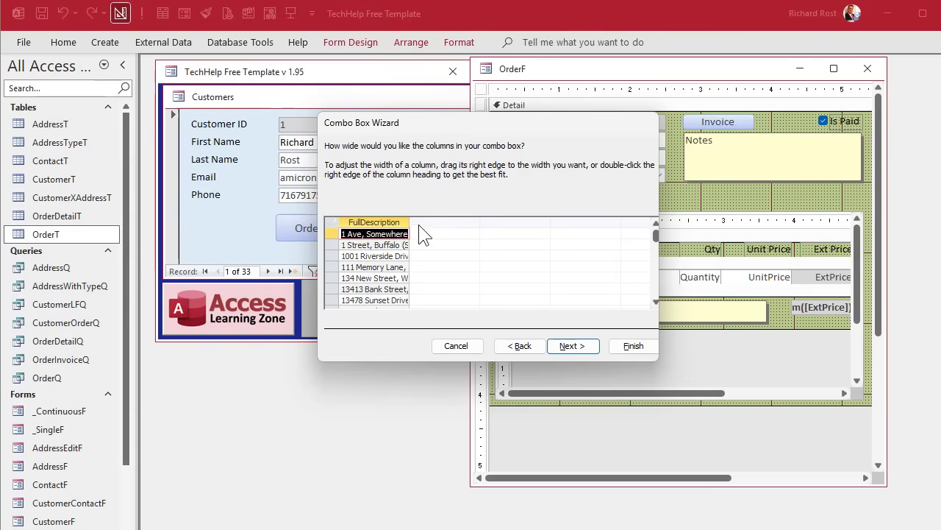
Widen the FullDescription column in the combo box wizard until the complete address descriptions fit, checking entries through the list.
{"action": "left_click_drag", "start_coordinate": [410, 221], "coordinate": [542, 221]}
{"action": "scroll", "coordinate": [525, 269], "scroll_direction": "down", "scroll_amount": 5}
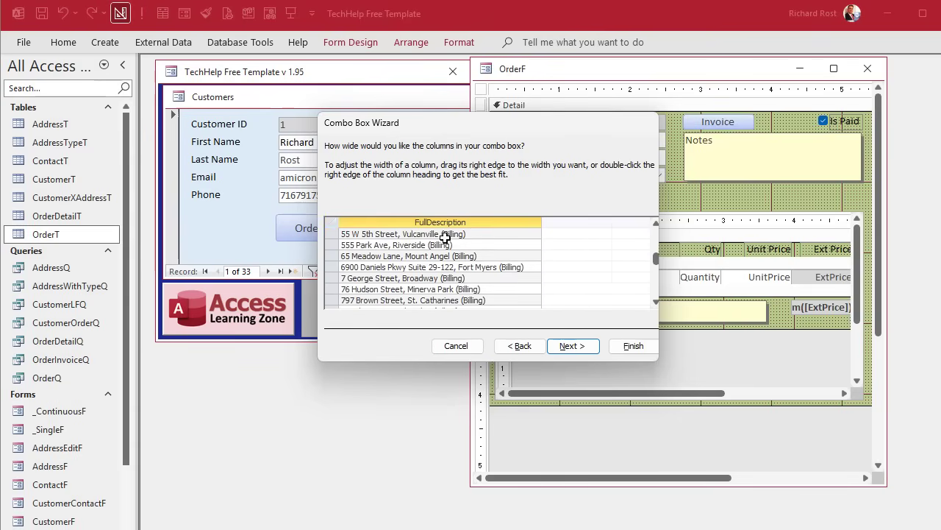
{"action": "scroll", "coordinate": [446, 237], "scroll_direction": "down", "scroll_amount": 2}
{"action": "scroll", "coordinate": [446, 237], "scroll_direction": "down", "scroll_amount": 4}
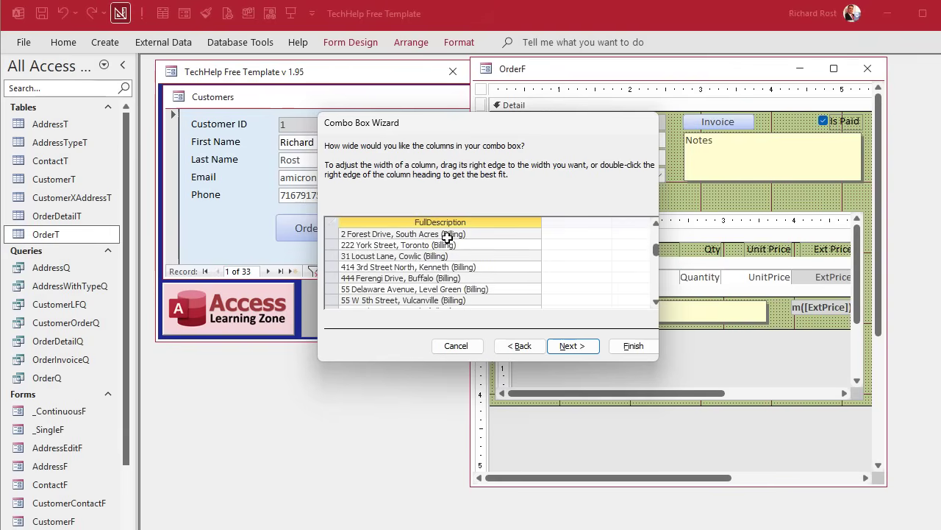
{"action": "left_click", "coordinate": [573, 346]}
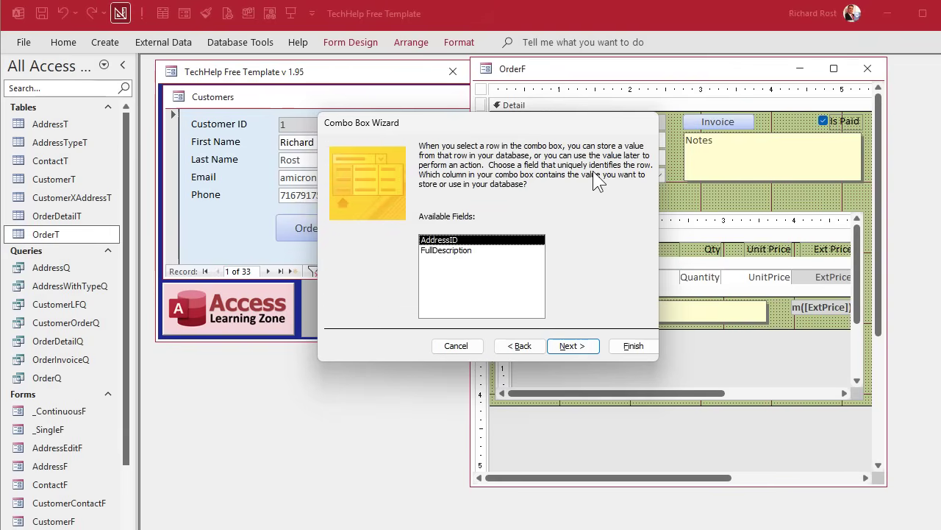
Store the combo box's AddressID value in the form's AddressID field and label the combo box Address.
{"action": "left_click", "coordinate": [573, 346]}
{"action": "left_click", "coordinate": [477, 212]}
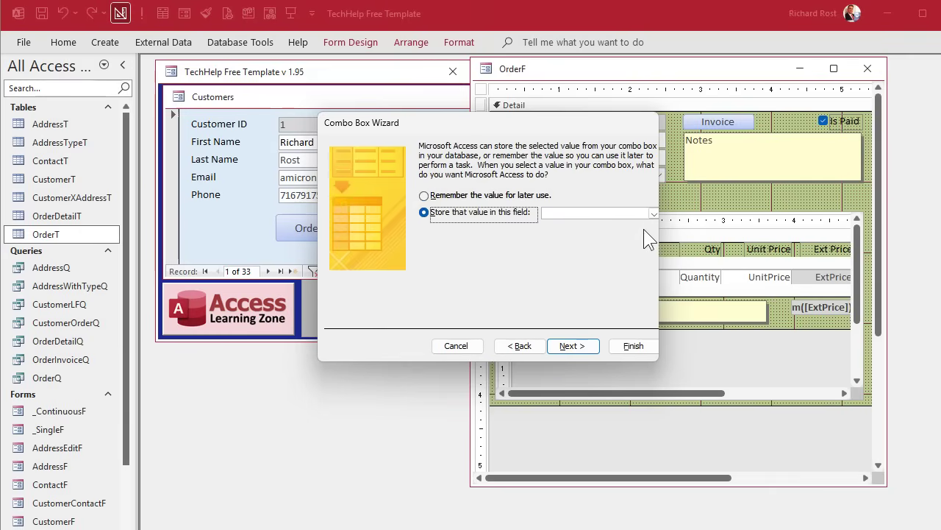
{"action": "left_click", "coordinate": [654, 213]}
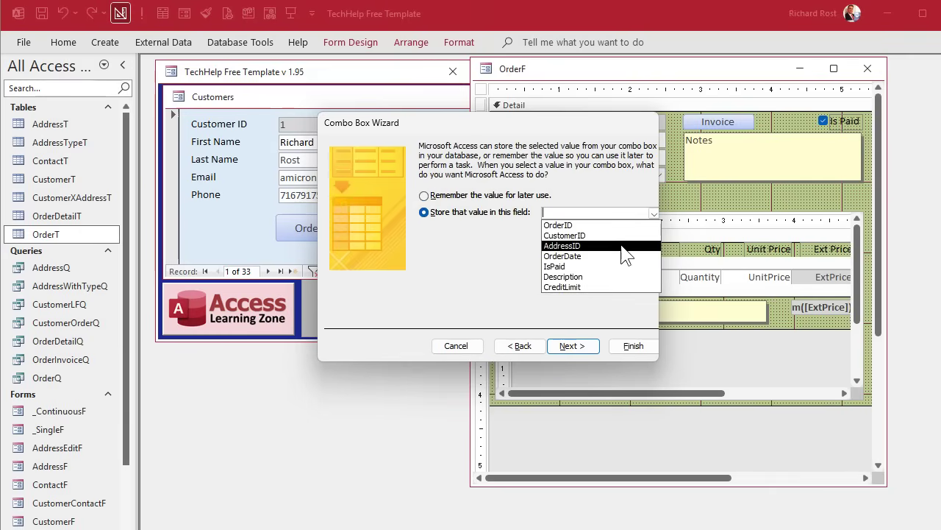
{"action": "left_click", "coordinate": [623, 246]}
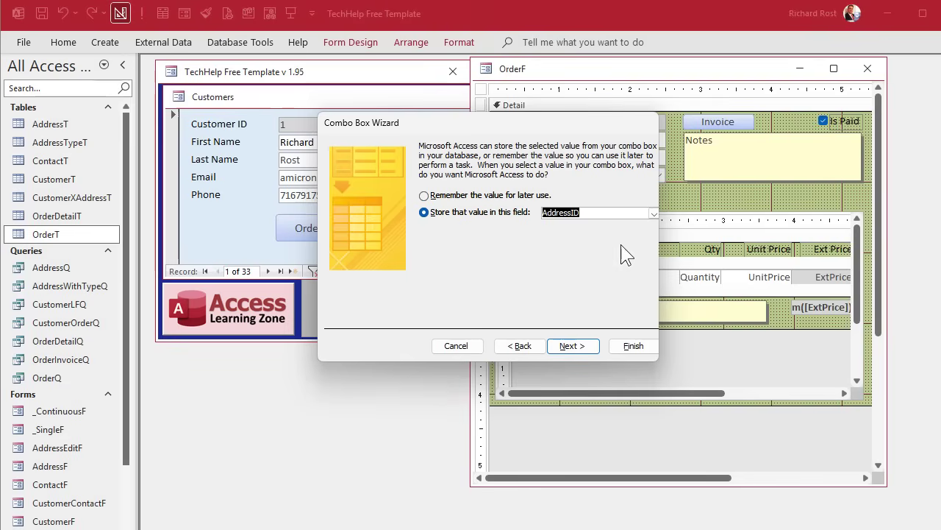
{"action": "left_click", "coordinate": [573, 346]}
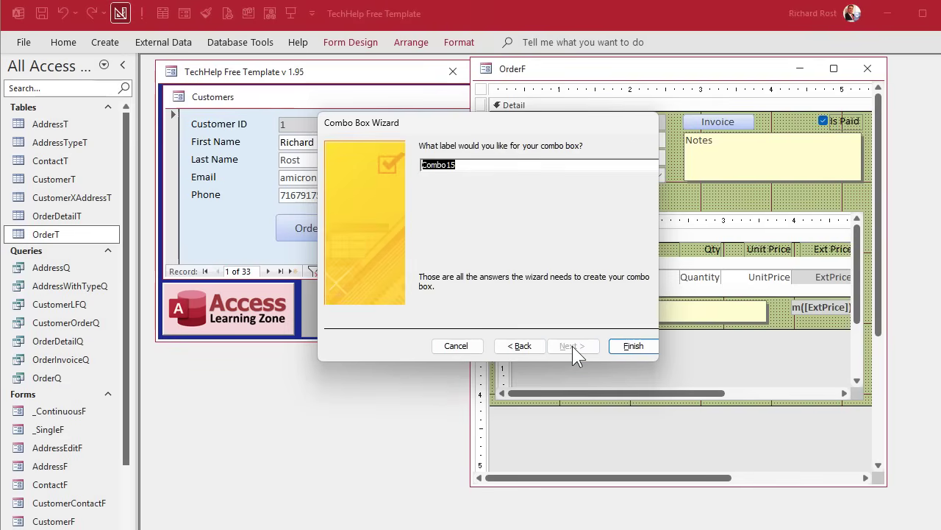
{"action": "type", "text": "Address"}
{"action": "key", "text": "Return"}
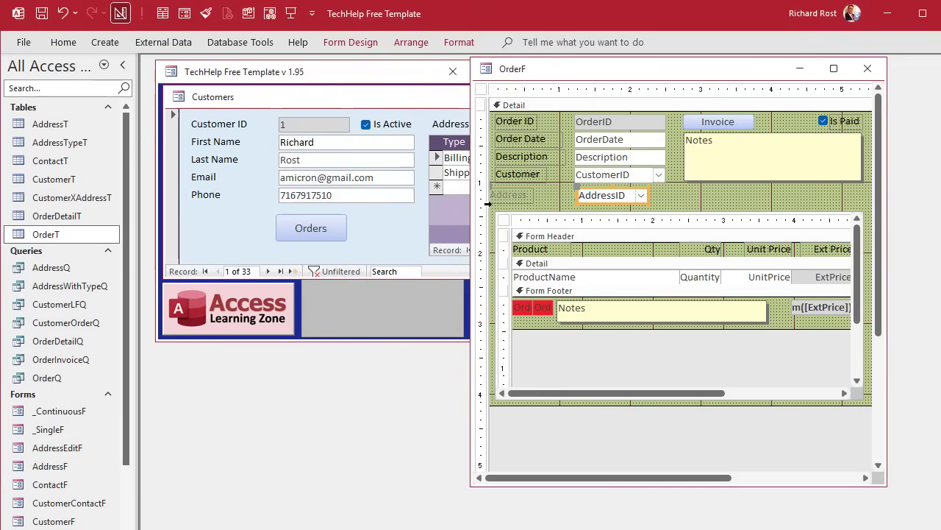
Copy the Customer label's formatting onto the new Address label.
{"action": "left_click", "coordinate": [524, 175]}
{"action": "left_click", "coordinate": [206, 13]}
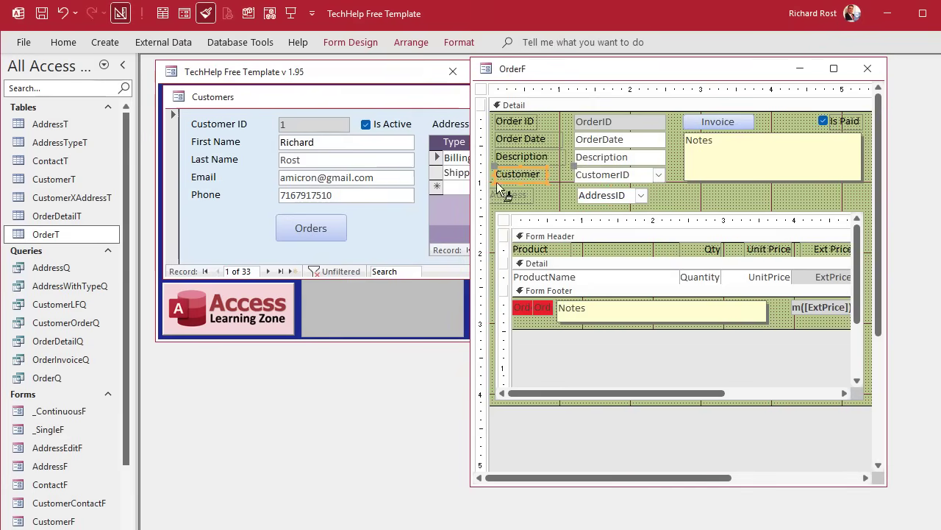
{"action": "left_click", "coordinate": [521, 194]}
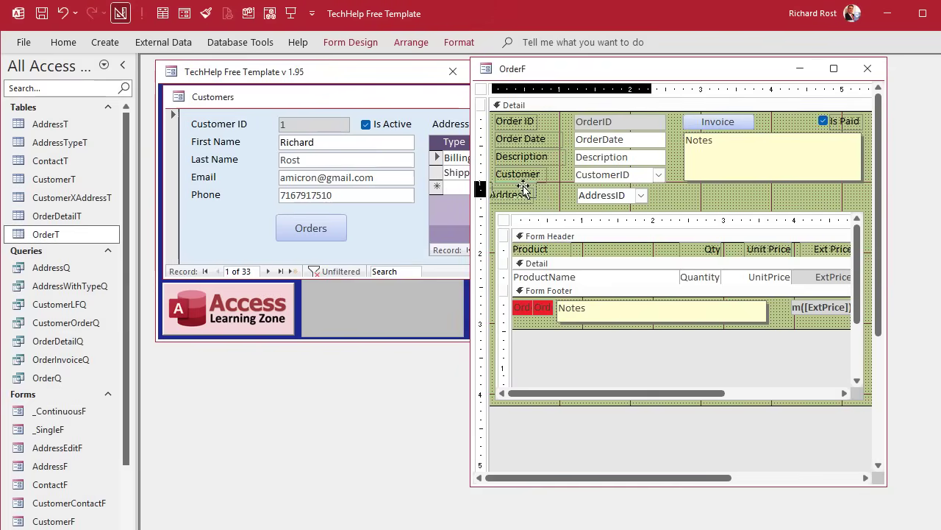
Align the Address label and combo box with the Customer row, widen the combo box to match the fields above, and close OrderF.
{"action": "left_click_drag", "start_coordinate": [524, 188], "coordinate": [572, 189]}
{"action": "left_click", "coordinate": [579, 193]}
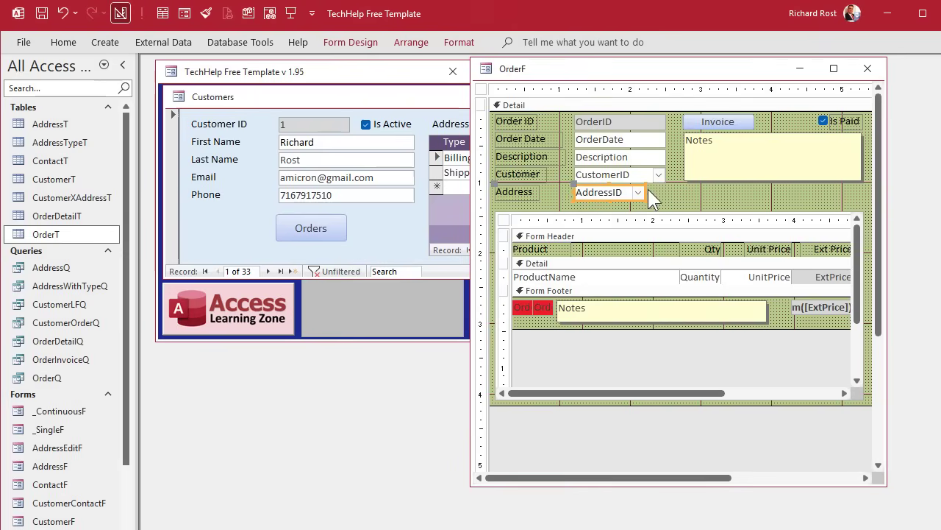
{"action": "left_click_drag", "start_coordinate": [647, 192], "coordinate": [667, 192]}
{"action": "left_click", "coordinate": [681, 201]}
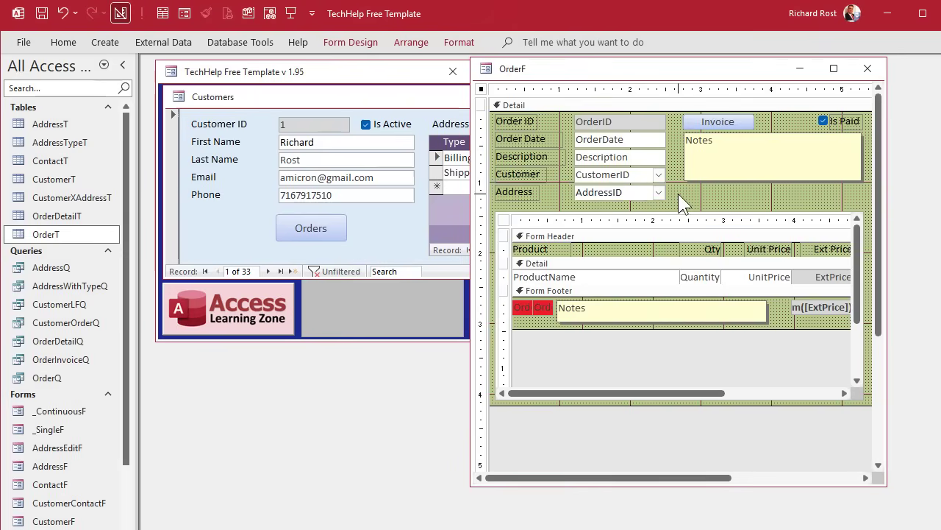
{"action": "left_click", "coordinate": [874, 73]}
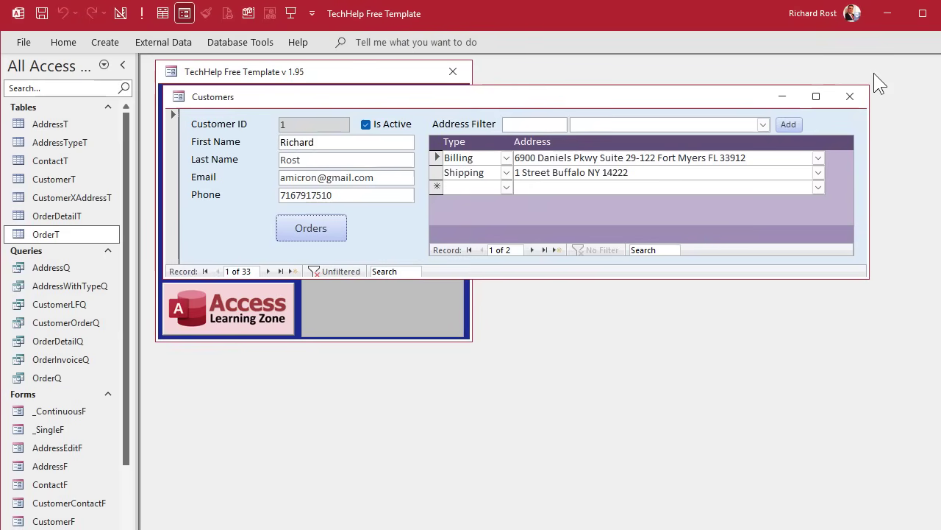
Open the customer's orders and look through the choices offered by the Address combo box.
{"action": "left_click", "coordinate": [292, 230]}
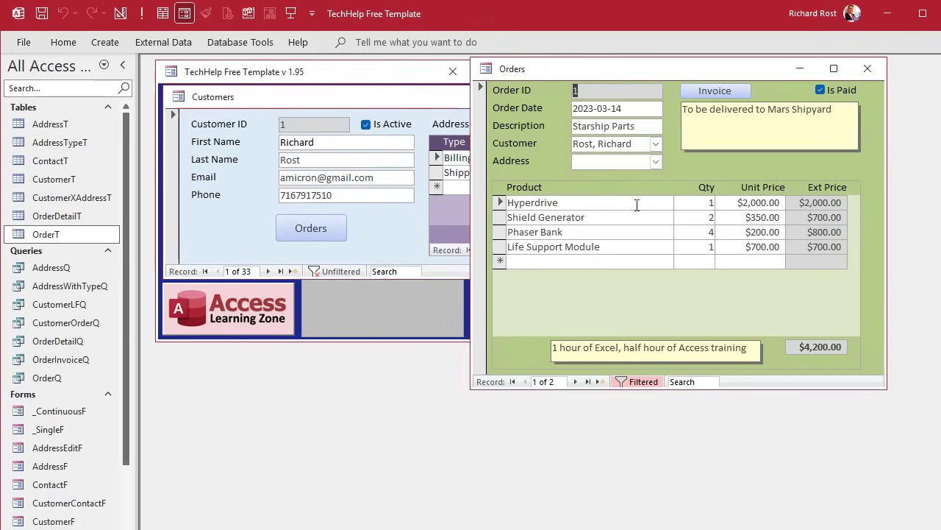
{"action": "left_click", "coordinate": [657, 162]}
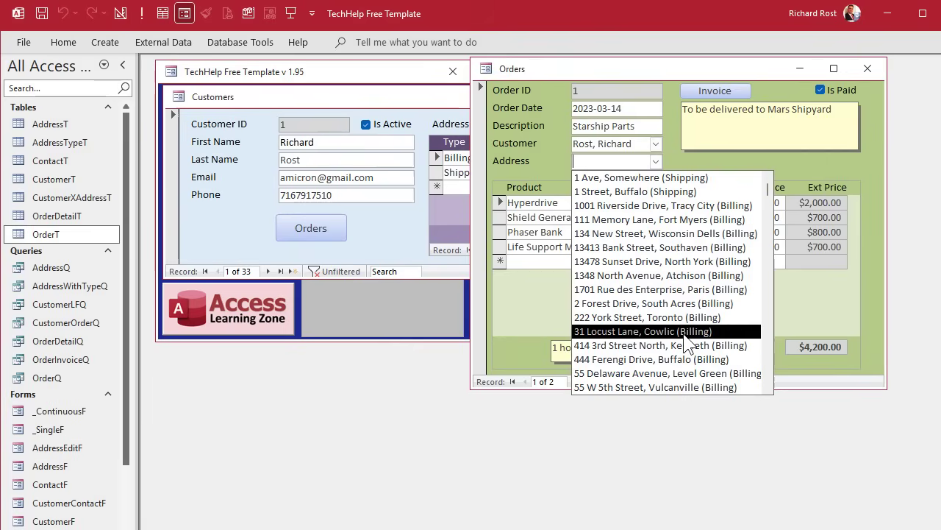
{"action": "left_click", "coordinate": [520, 145]}
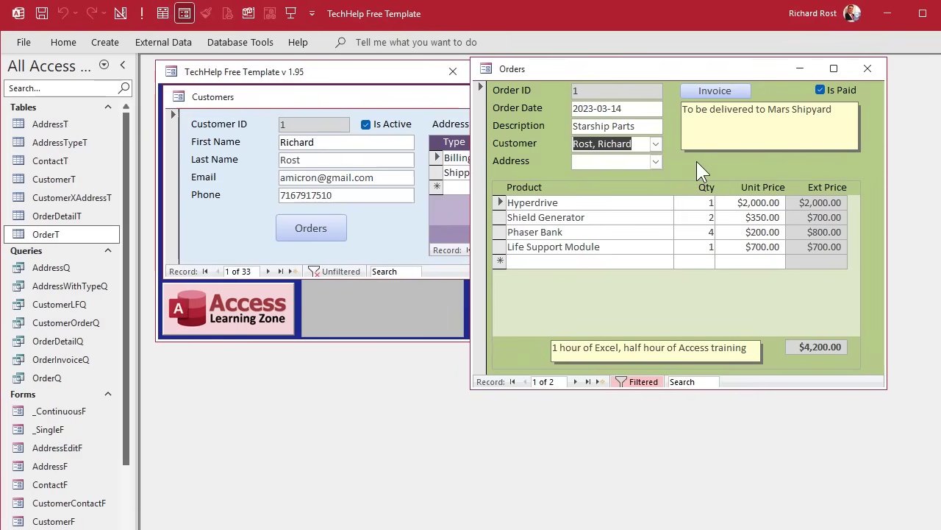
Rename the address combo box on OrderF to AddressCombo in the form's design.
{"action": "right_click", "coordinate": [579, 68]}
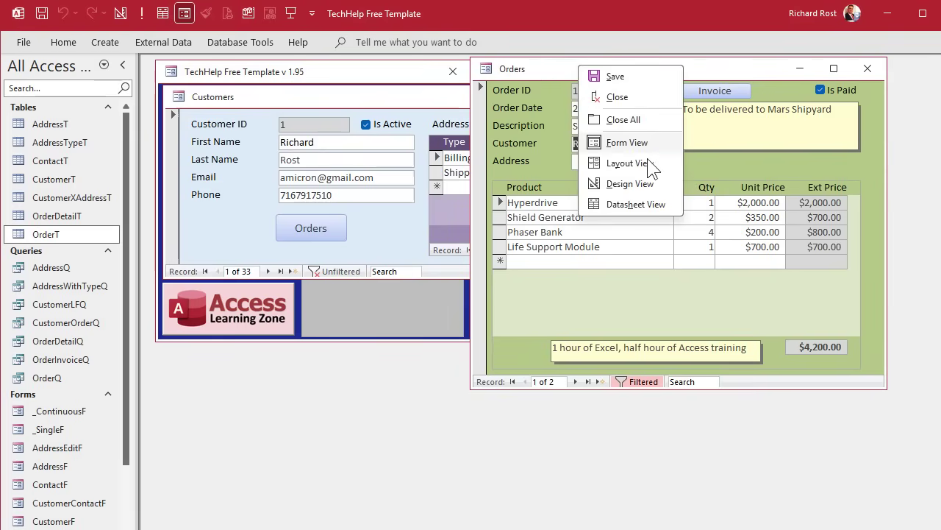
{"action": "left_click", "coordinate": [639, 183]}
{"action": "double_click", "coordinate": [617, 196]}
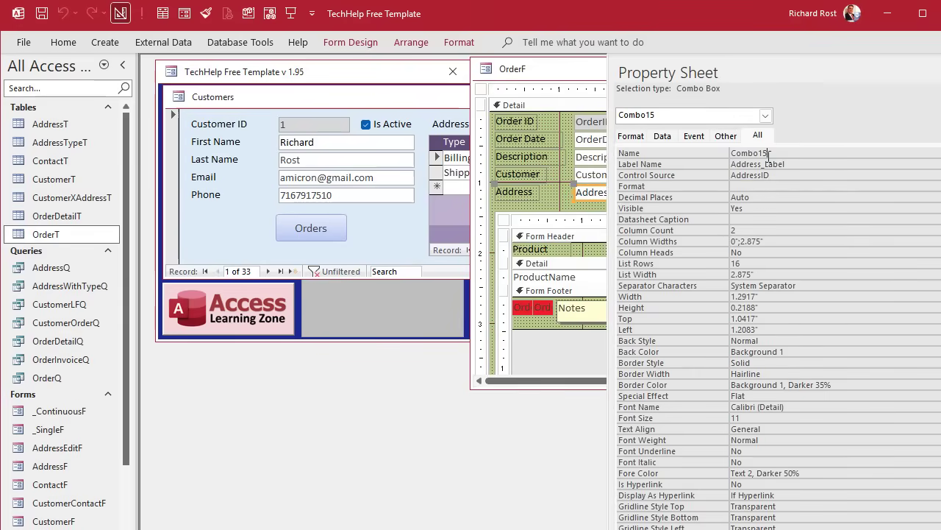
{"action": "left_click", "coordinate": [710, 155]}
{"action": "type", "text": "AddressCombo"}
{"action": "key", "text": "Tab"}
{"action": "key", "text": "Tab"}
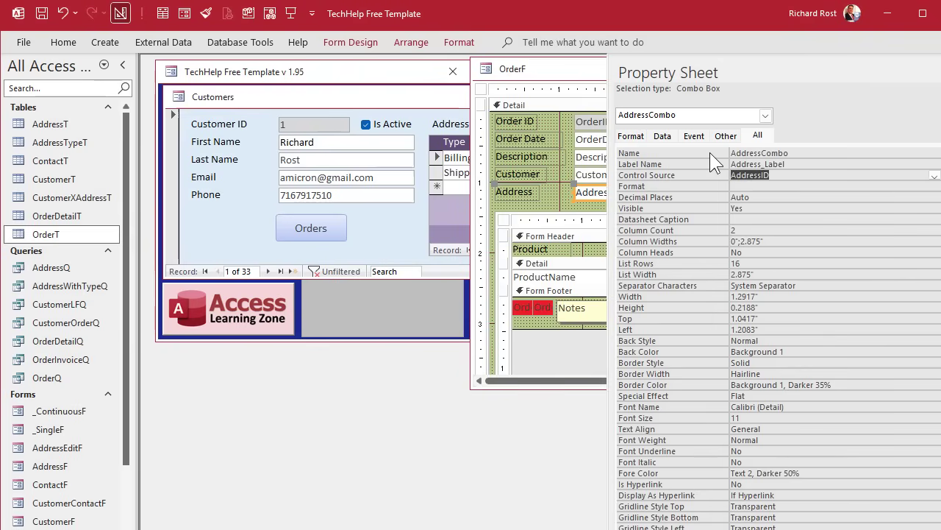
{"action": "key", "text": "F4"}
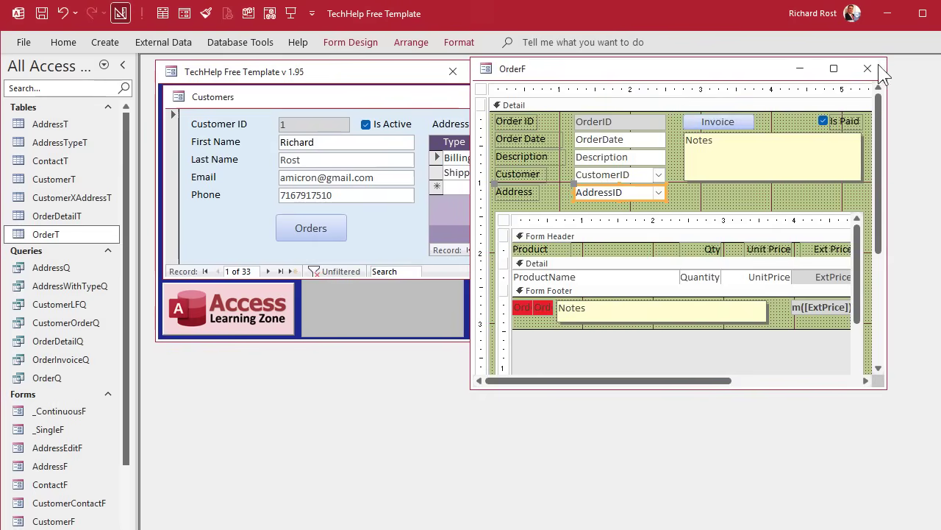